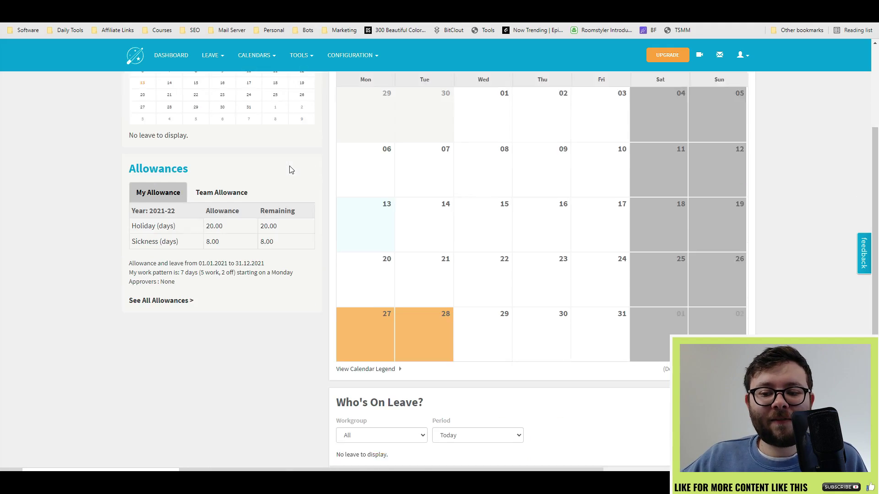
pyautogui.scroll(-2, 361, 216)
# Switch the dashboard allowance panel to Team Allowance for 2021-22
pyautogui.scroll(5, 334, 206)
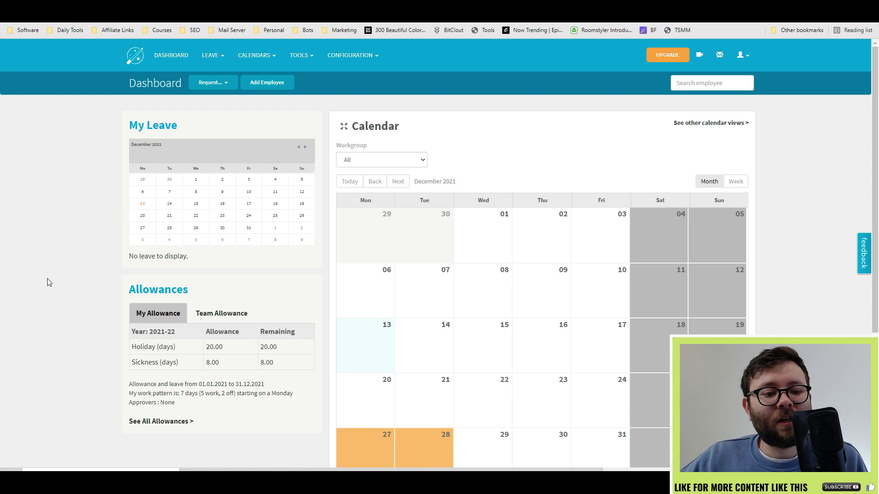
pyautogui.scroll(-2, 228, 255)
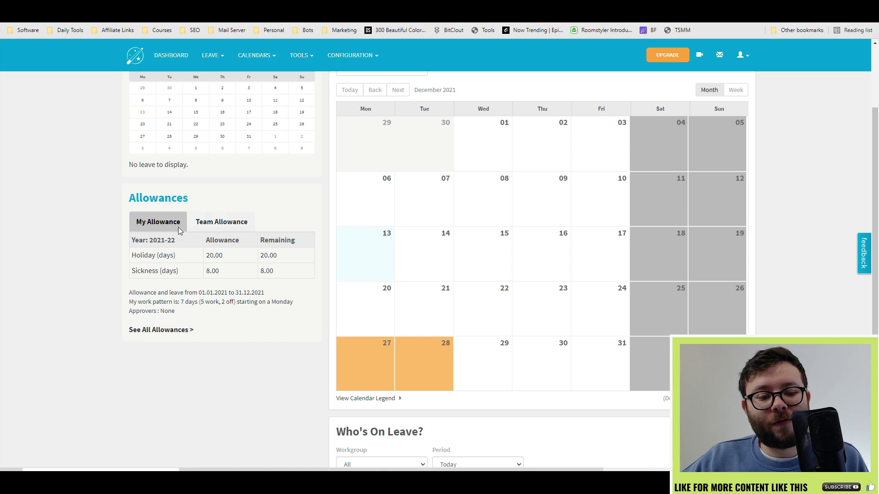
pyautogui.click(219, 223)
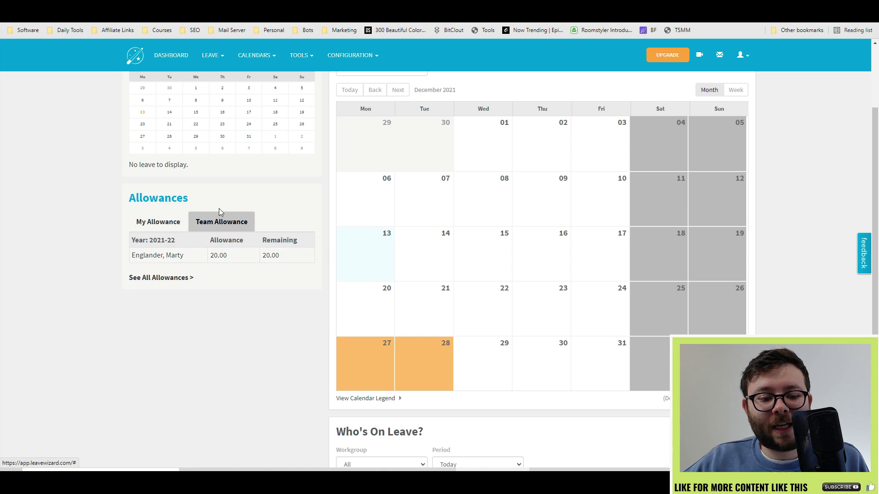
pyautogui.scroll(2, 179, 256)
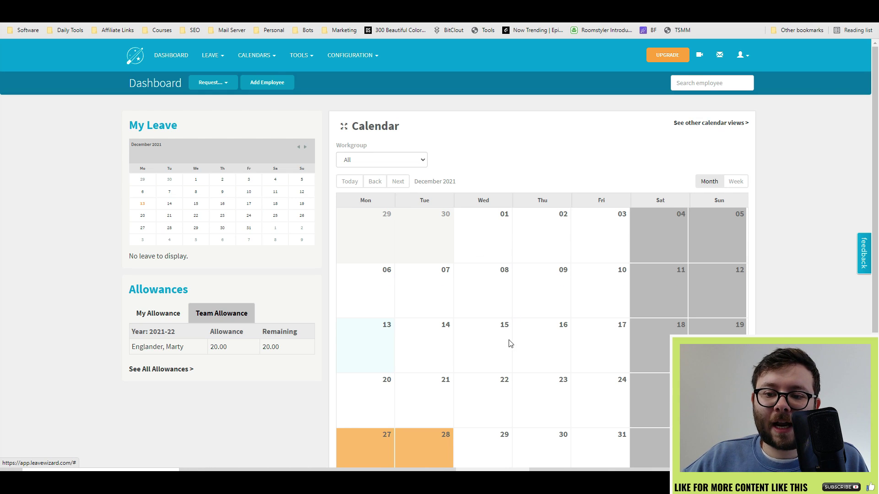
pyautogui.scroll(-2, 495, 212)
pyautogui.scroll(2, 578, 357)
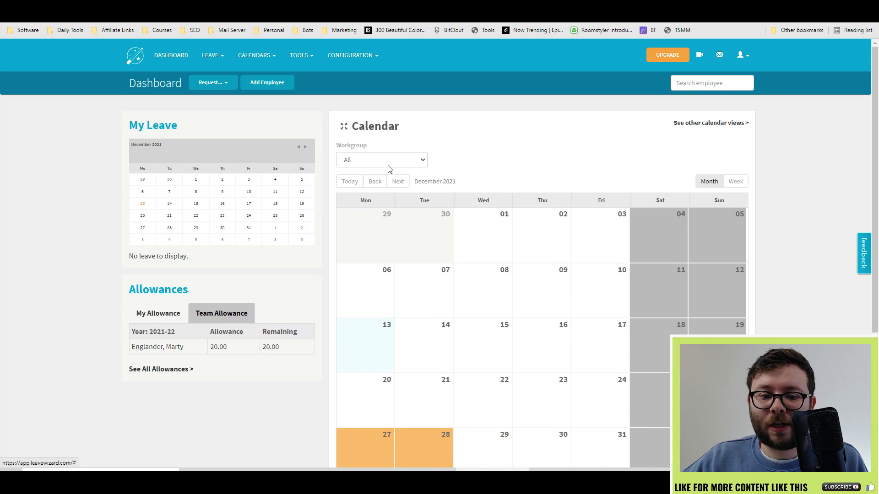
# Check the calendar and Who's On Leave workgroup filters and the Who's On Leave period choices
pyautogui.click(408, 161)
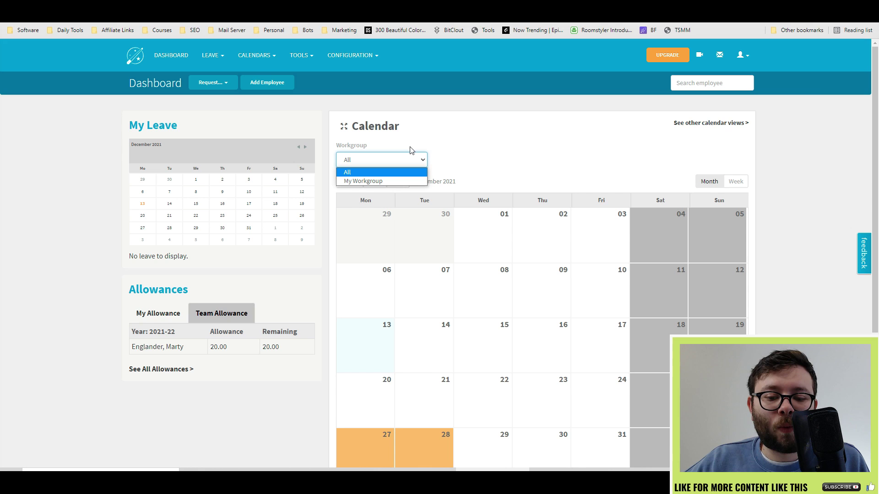
pyautogui.scroll(-4, 665, 318)
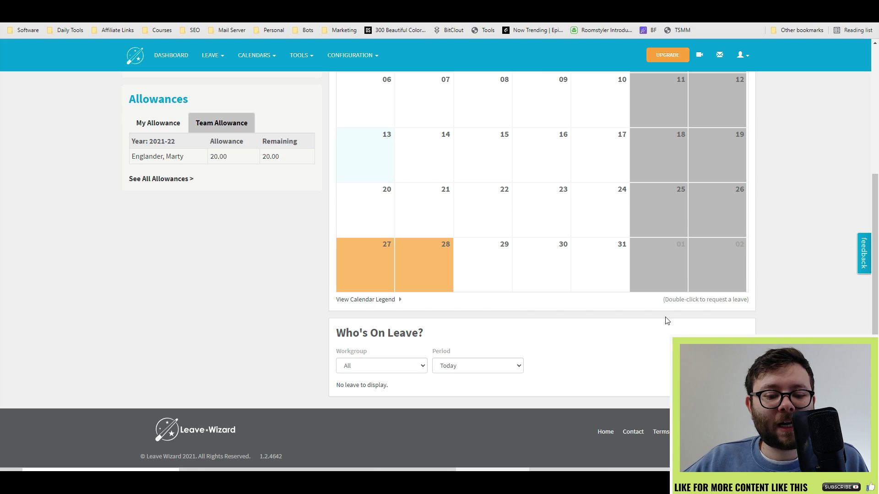
pyautogui.click(358, 364)
pyautogui.click(478, 368)
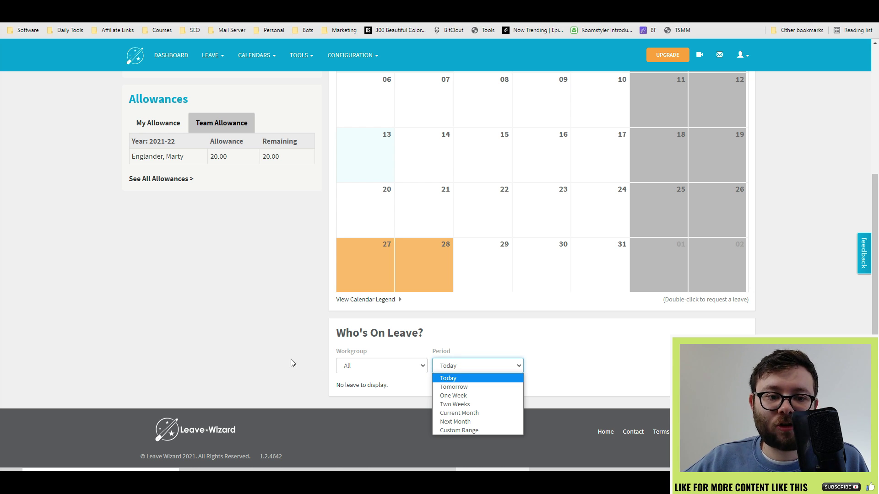
# Look through the Leave menu and the Request... options, then dismiss them
pyautogui.scroll(5, 290, 361)
pyautogui.click(228, 59)
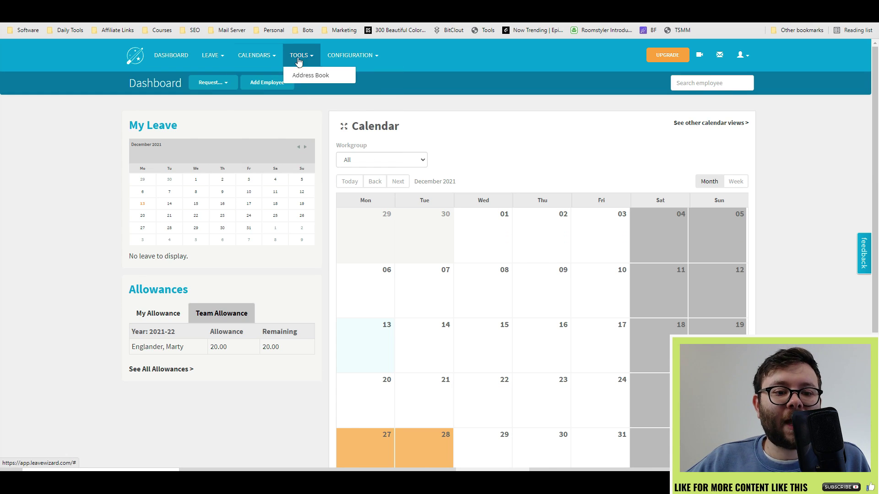
pyautogui.click(219, 84)
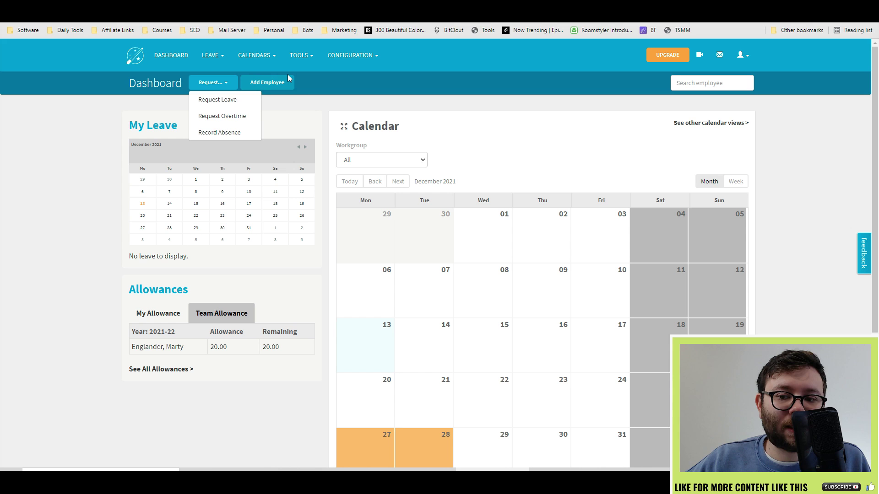
pyautogui.click(777, 200)
pyautogui.click(695, 86)
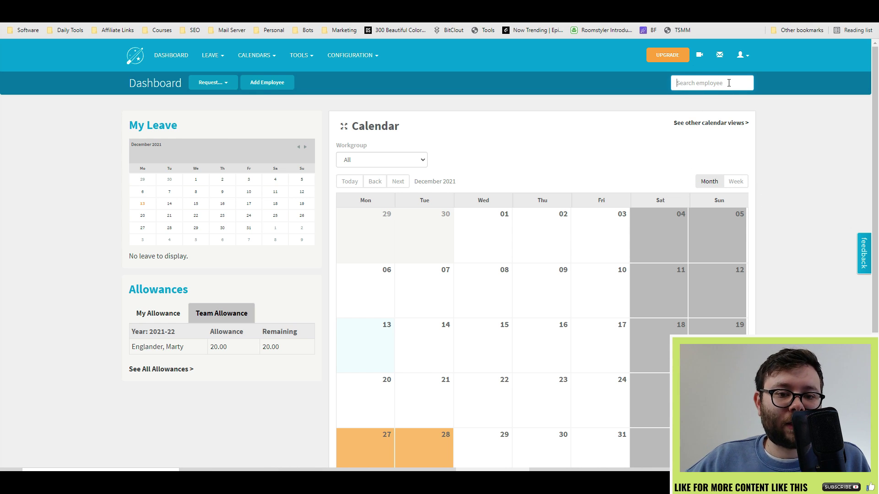
# Show the dashboard calendar by week for 13–19 December
pyautogui.click(744, 179)
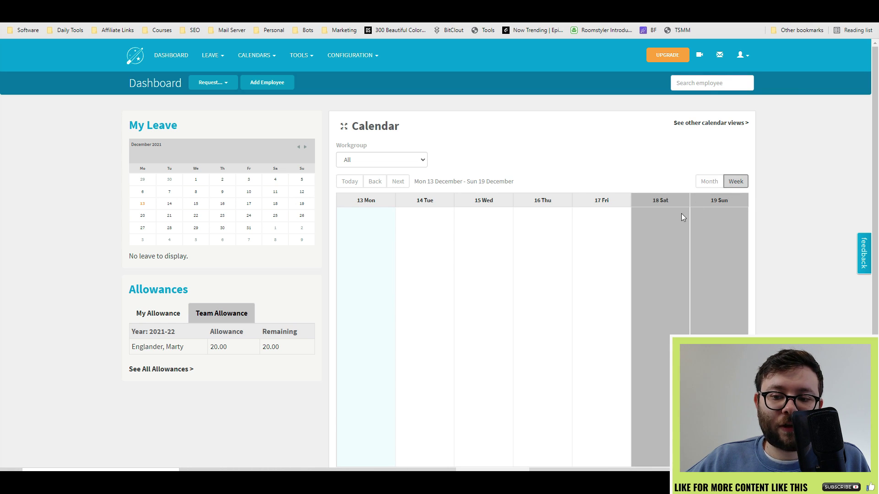
pyautogui.scroll(-3, 666, 218)
pyautogui.scroll(3, 666, 217)
# Browse the LEAVE, CALENDARS, TOOLS and CONFIGURATION menus and the Request... options
pyautogui.click(209, 55)
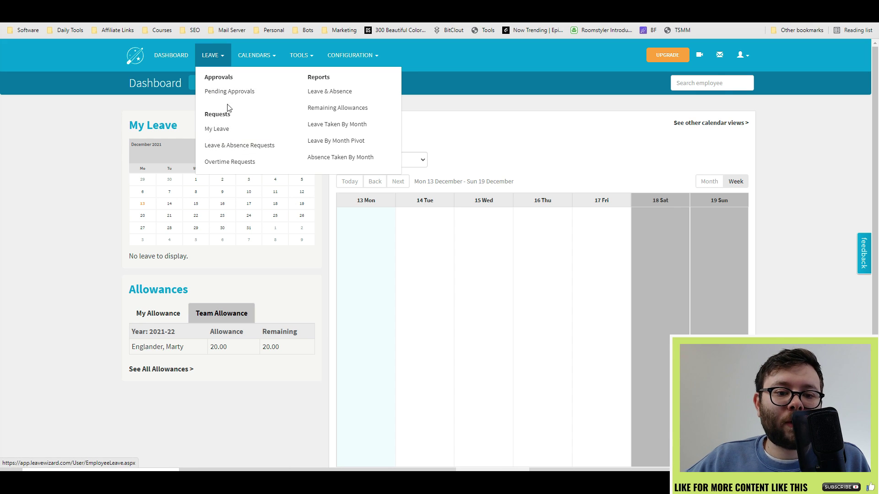
pyautogui.click(255, 55)
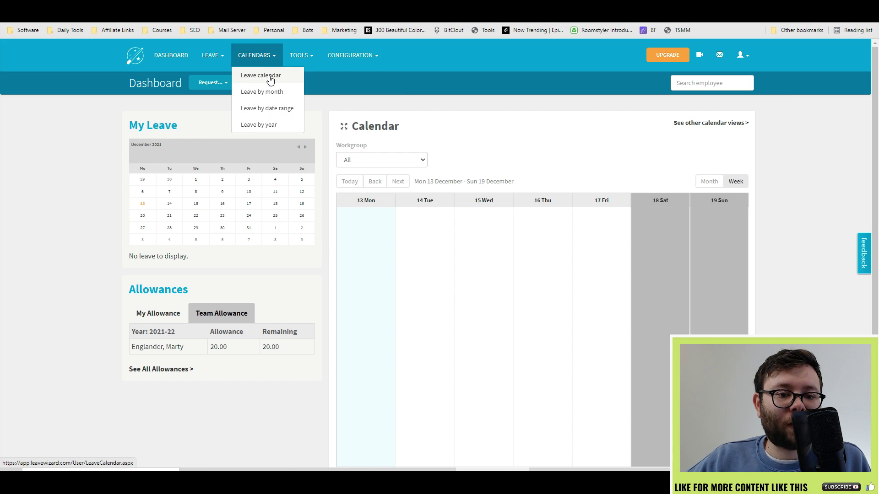
pyautogui.click(300, 55)
pyautogui.click(341, 66)
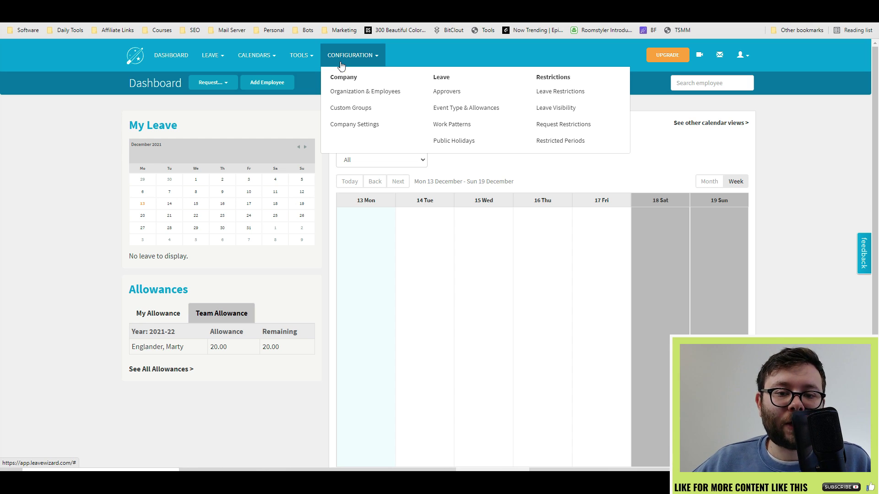
pyautogui.click(213, 83)
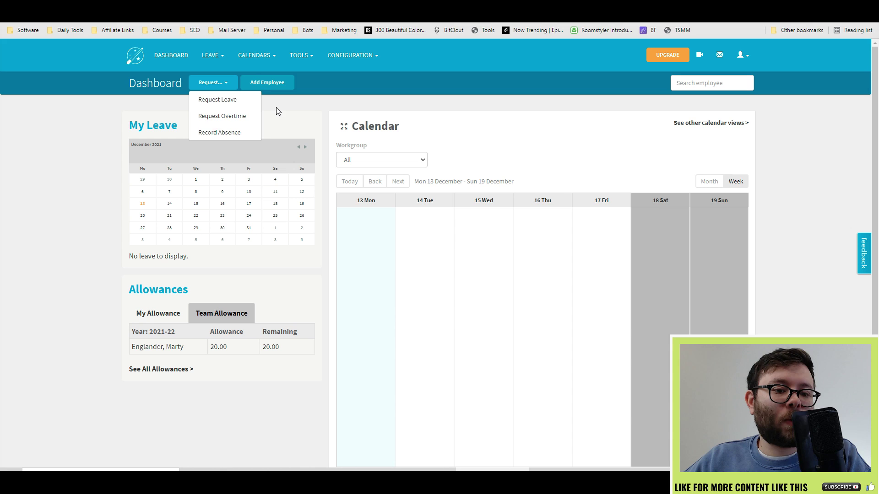
pyautogui.click(212, 83)
# Start a new leave request and review its workgroup, employee and leave type choices
pyautogui.click(218, 87)
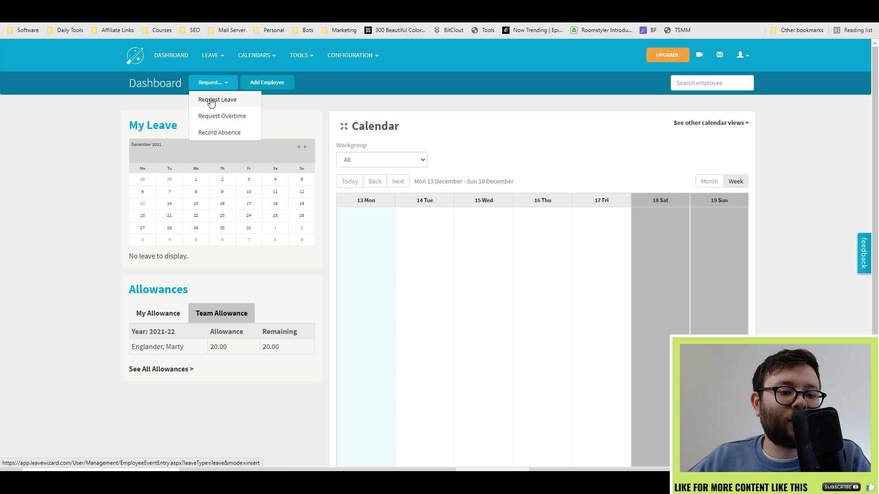
pyautogui.click(213, 99)
pyautogui.click(302, 127)
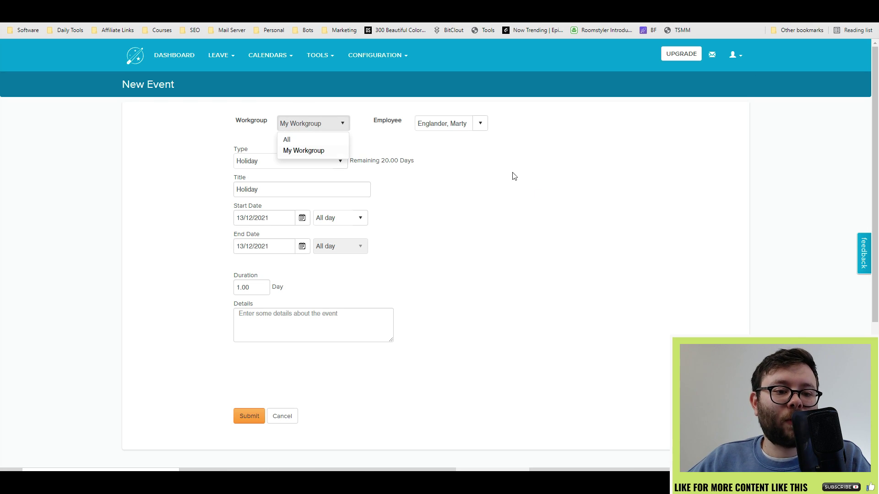
pyautogui.click(472, 152)
pyautogui.click(465, 124)
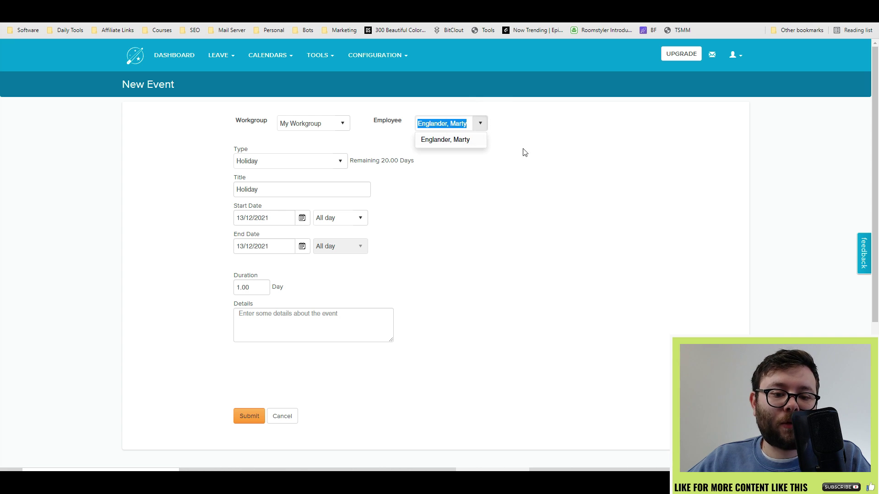
pyautogui.click(284, 162)
pyautogui.click(480, 218)
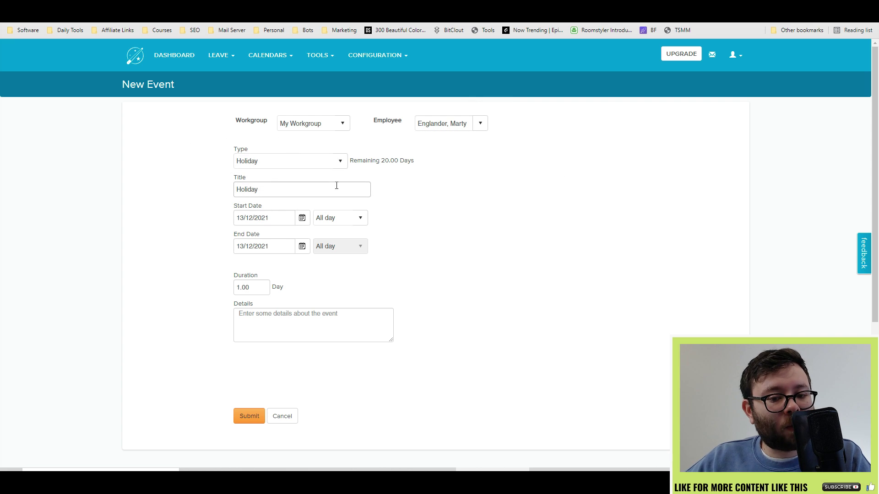
# Keep the title Holiday, leave the details empty and submit the 13–17 December 2021 request
pyautogui.click(263, 187)
pyautogui.doubleClick(249, 189)
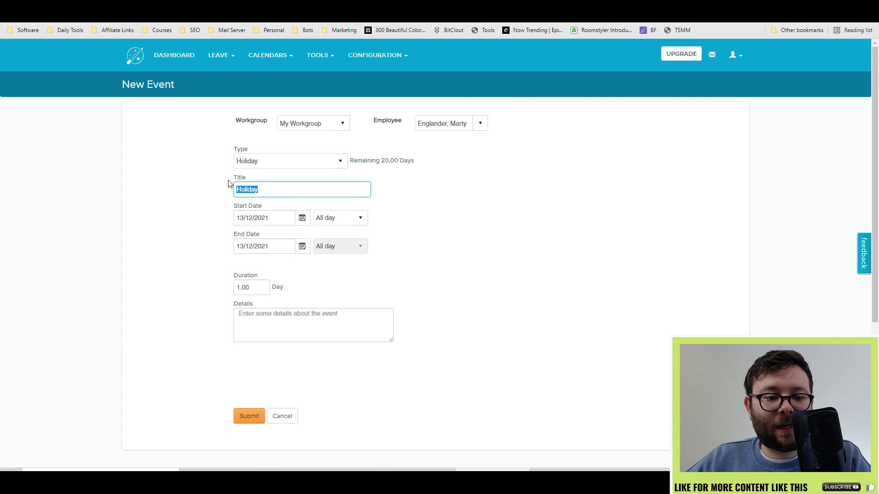
pyautogui.click(262, 320)
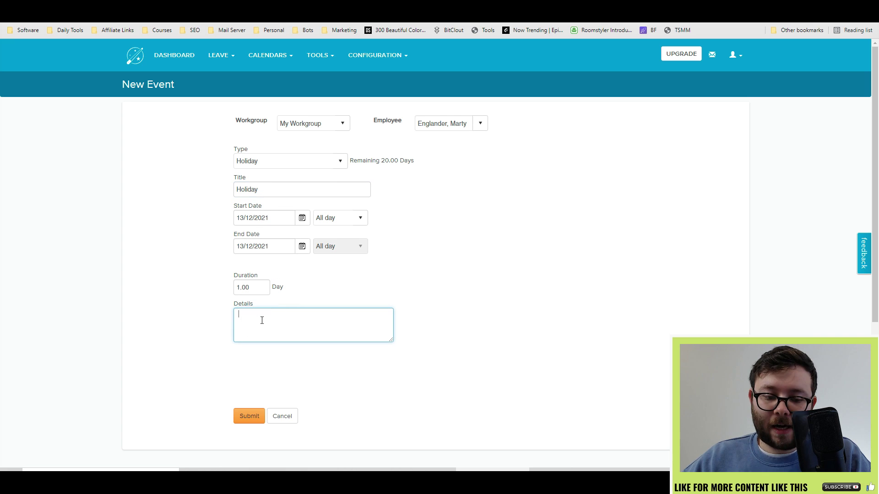
pyautogui.write('s')
pyautogui.press('BackSpace')
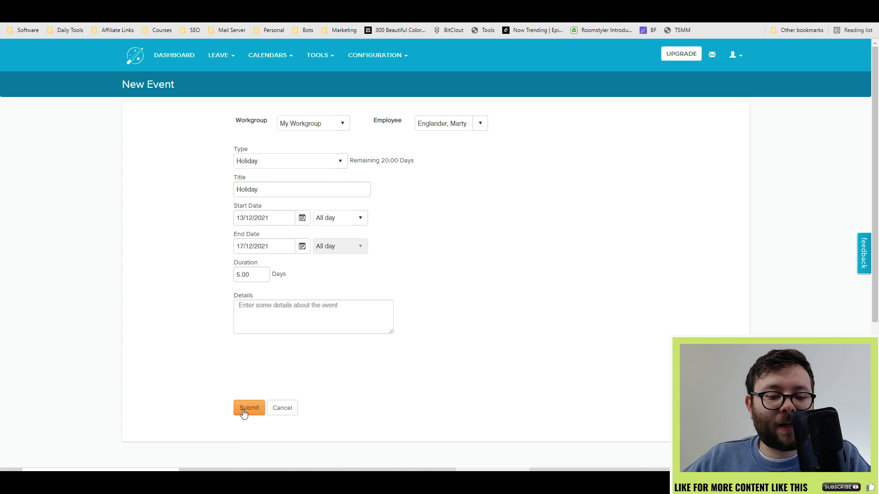
pyautogui.click(247, 415)
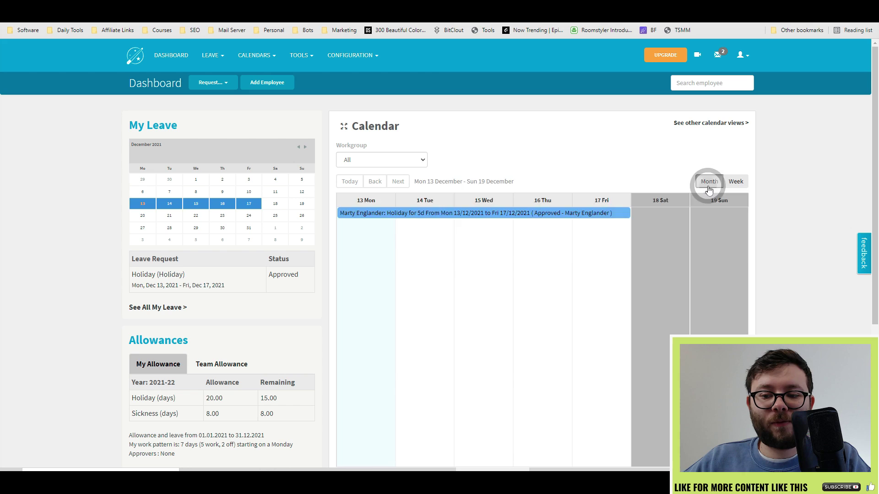
# View the month calendar and re-save the booked five-day holiday
pyautogui.click(710, 181)
pyautogui.scroll(-1, 456, 297)
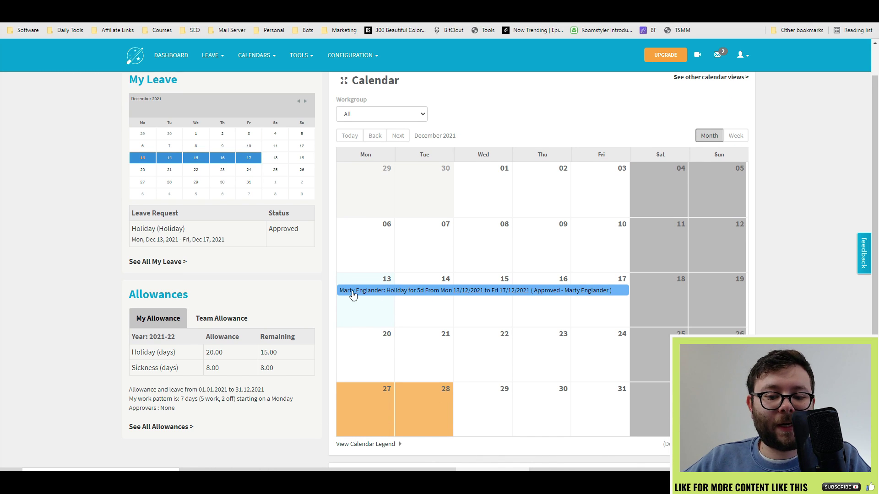
pyautogui.click(583, 294)
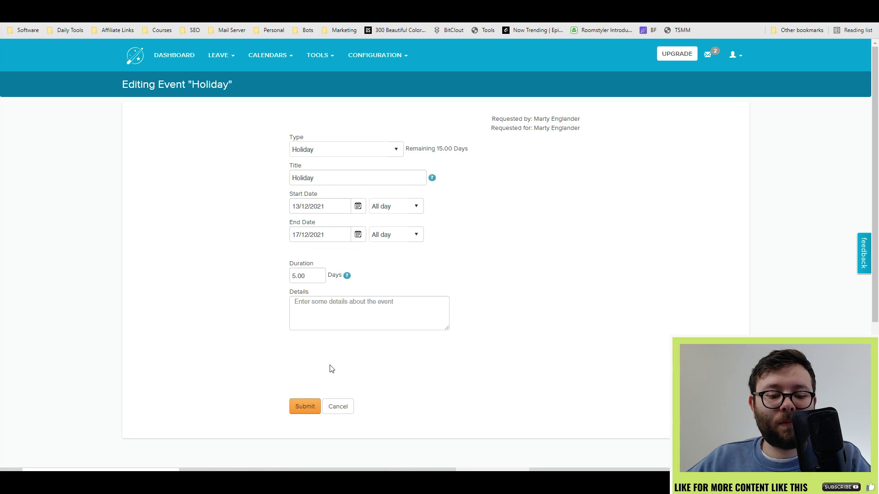
pyautogui.click(303, 407)
pyautogui.click(213, 82)
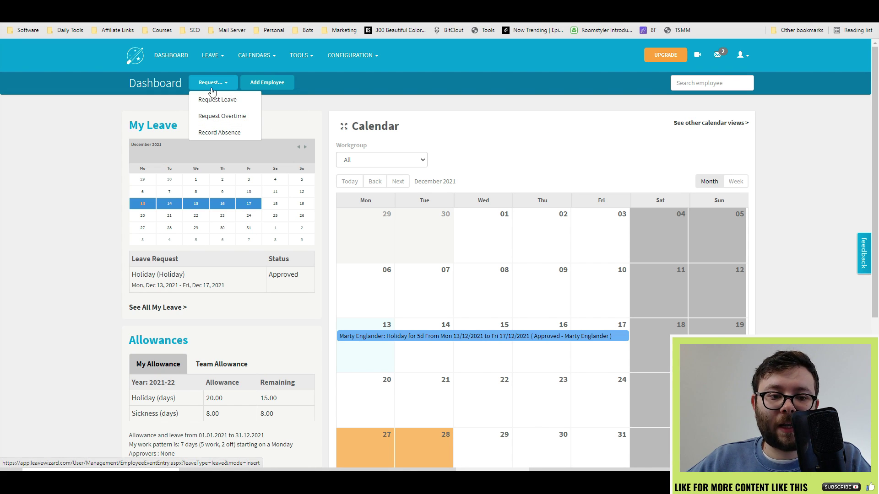
# Submit an overtime request for 3 hours
pyautogui.click(228, 119)
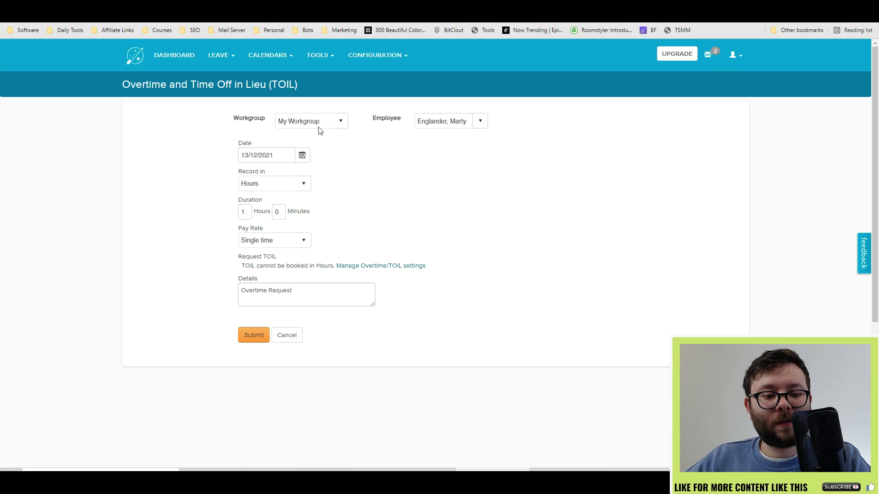
pyautogui.doubleClick(243, 212)
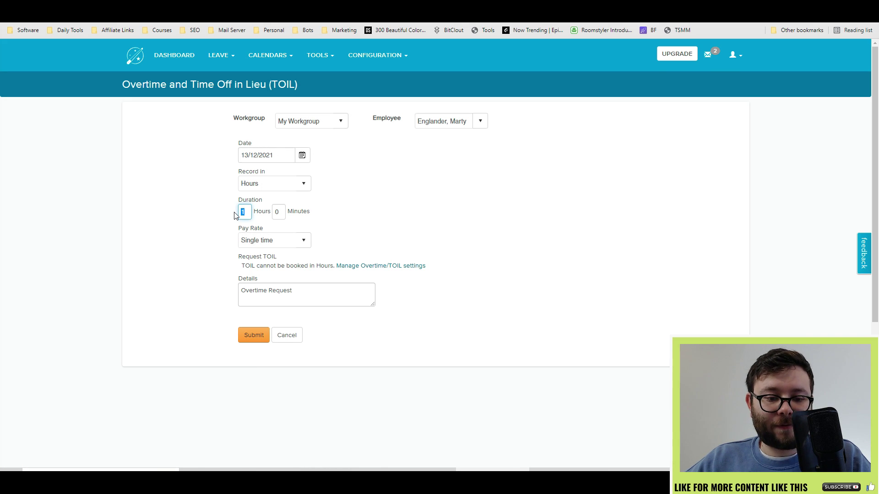
pyautogui.write('3')
pyautogui.click(255, 336)
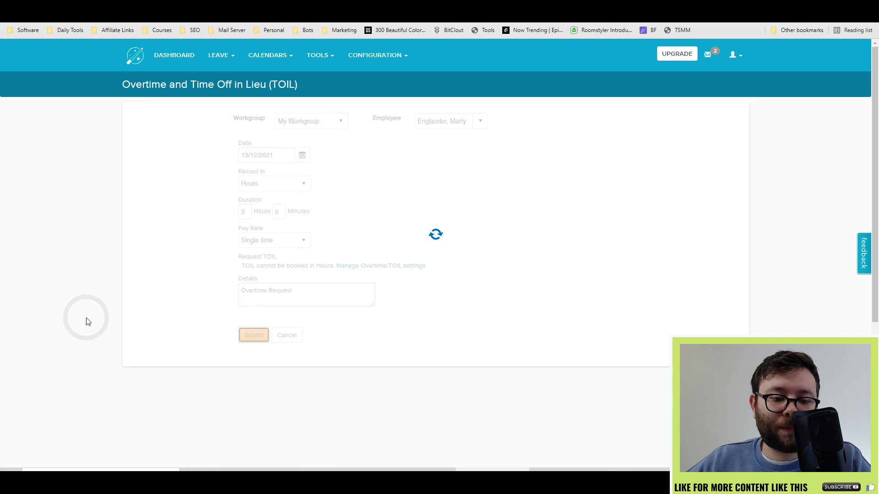
# Set Outlook Integration to Yes so all leave is shared with Outlook or Google calendars
pyautogui.click(354, 172)
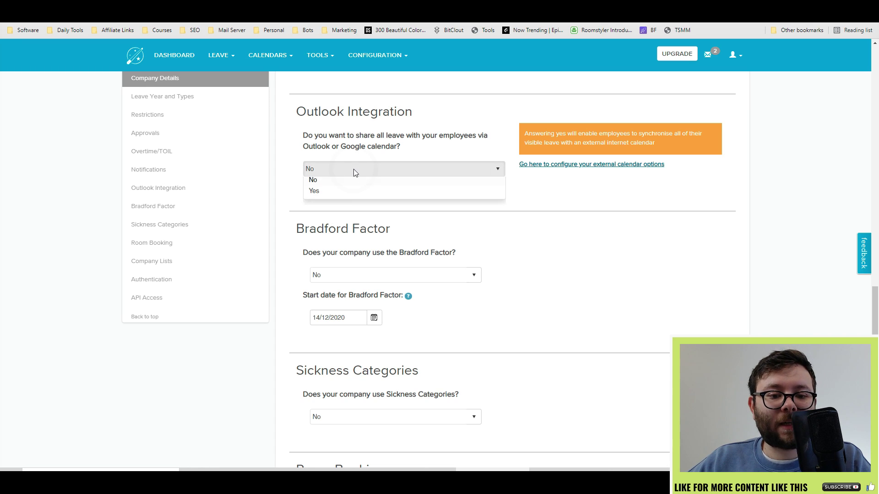
pyautogui.press('Down')
pyautogui.press('Return')
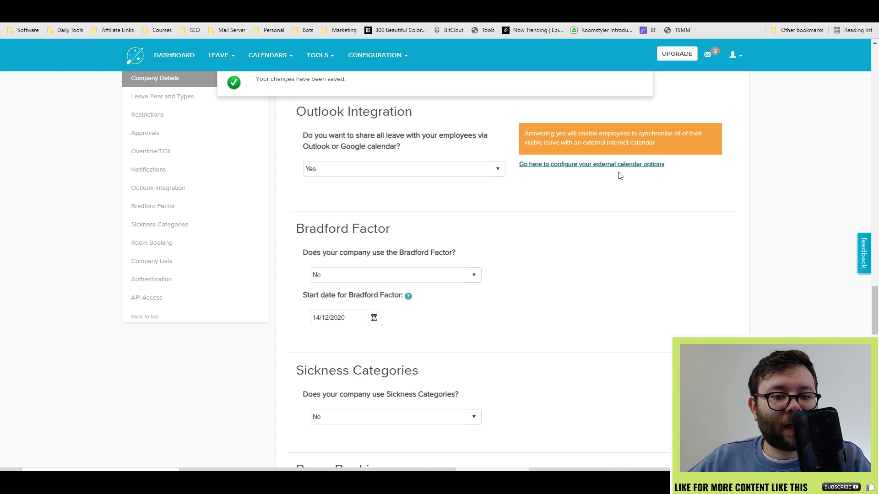
# Review the remaining company settings, including Sickness Categories, down to API Access
pyautogui.moveTo(583, 133); pyautogui.dragTo(696, 147)
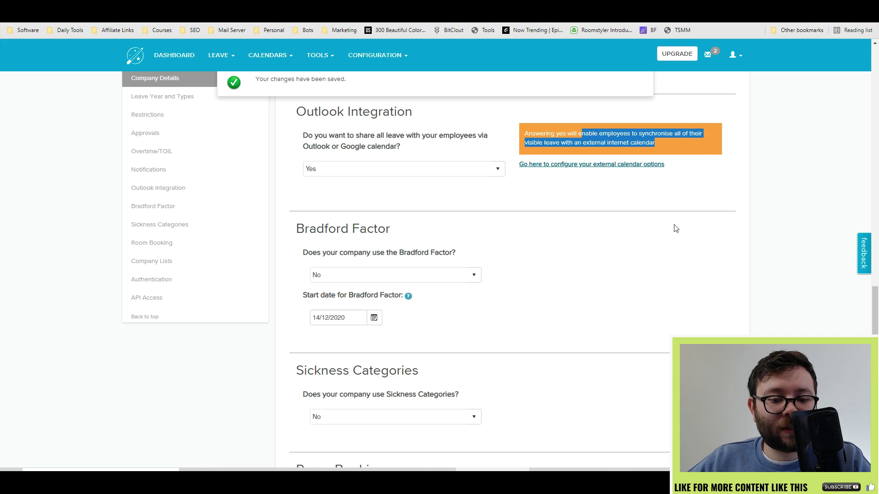
pyautogui.scroll(-6, 673, 228)
pyautogui.click(385, 139)
pyautogui.scroll(-6, 653, 171)
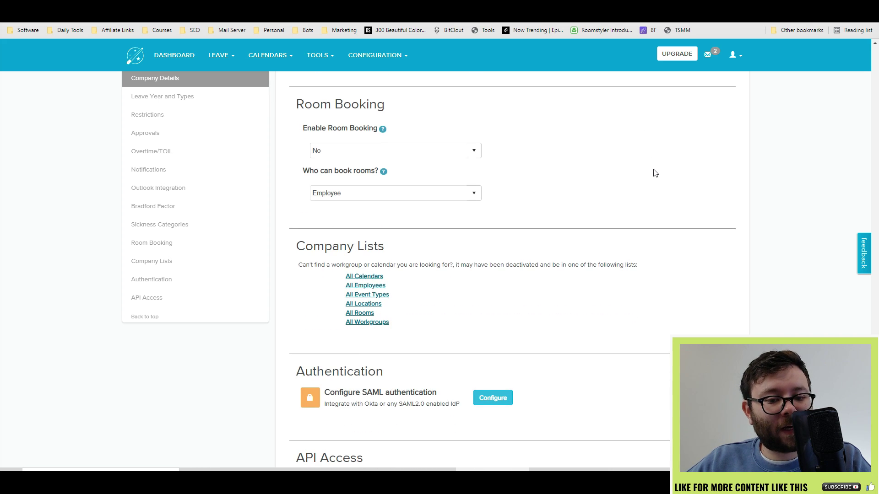
pyautogui.scroll(-2, 459, 249)
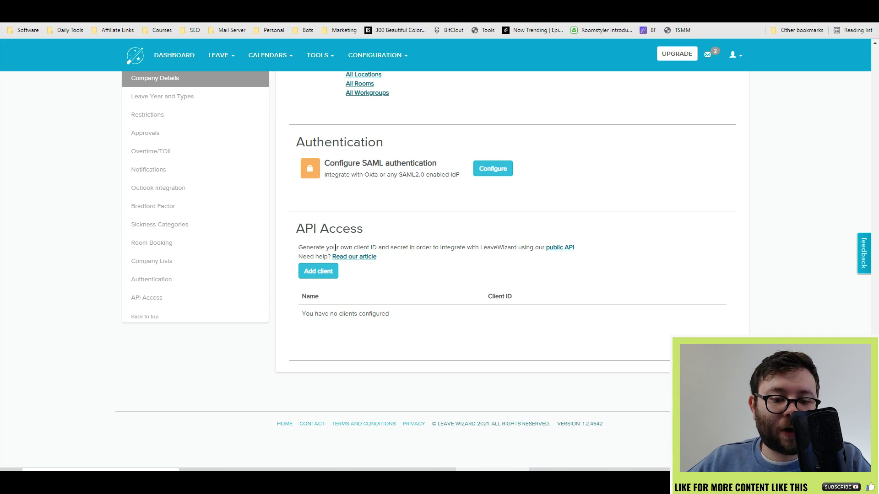
pyautogui.moveTo(327, 247); pyautogui.dragTo(434, 247)
pyautogui.click(453, 291)
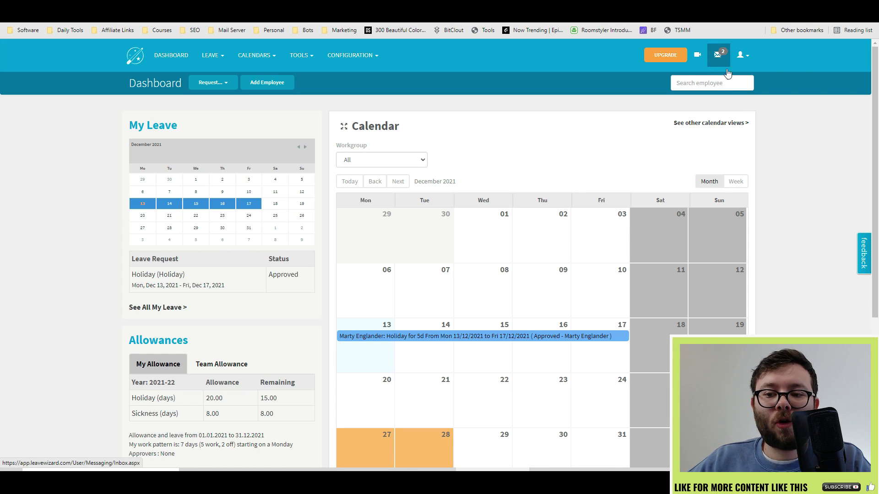
# Open the Inbox and read the message confirming the Holiday request was auto-approved
pyautogui.click(730, 65)
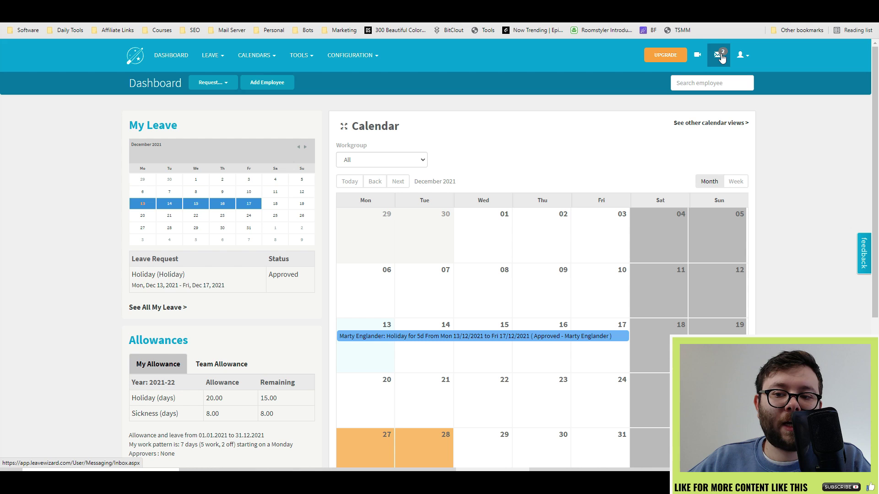
pyautogui.click(722, 55)
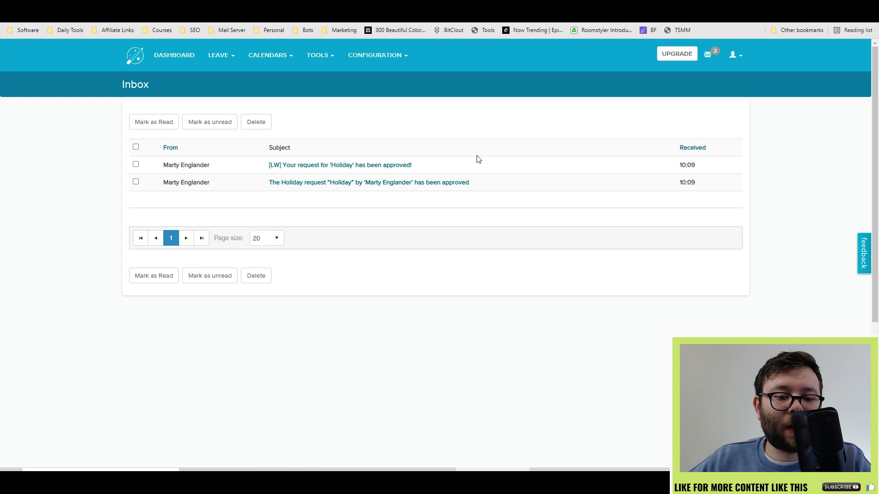
pyautogui.click(433, 185)
pyautogui.scroll(-5, 369, 230)
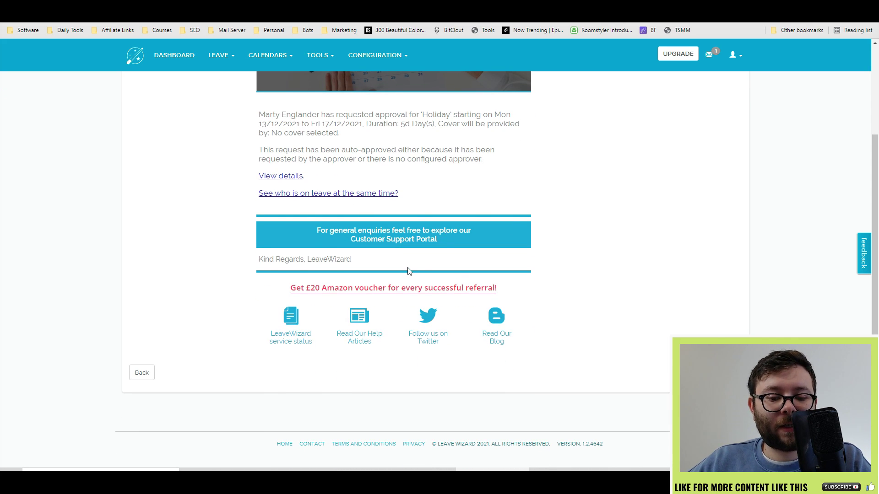
pyautogui.scroll(3, 409, 270)
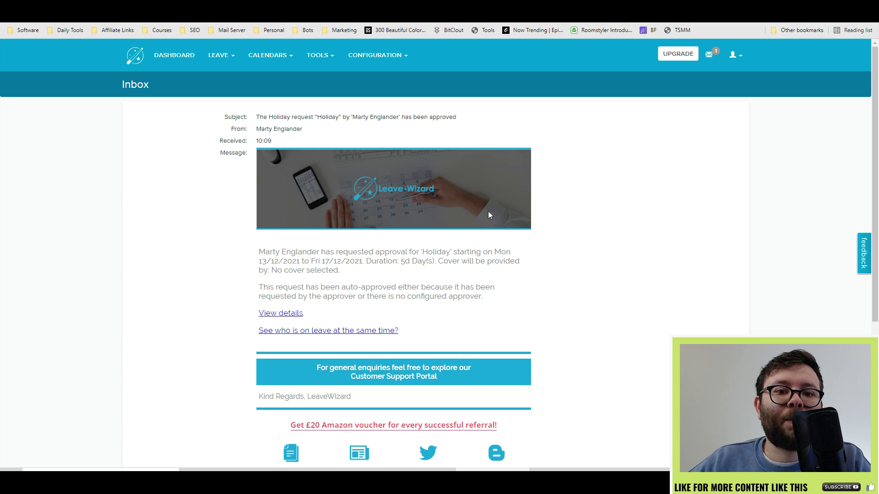
pyautogui.click(230, 61)
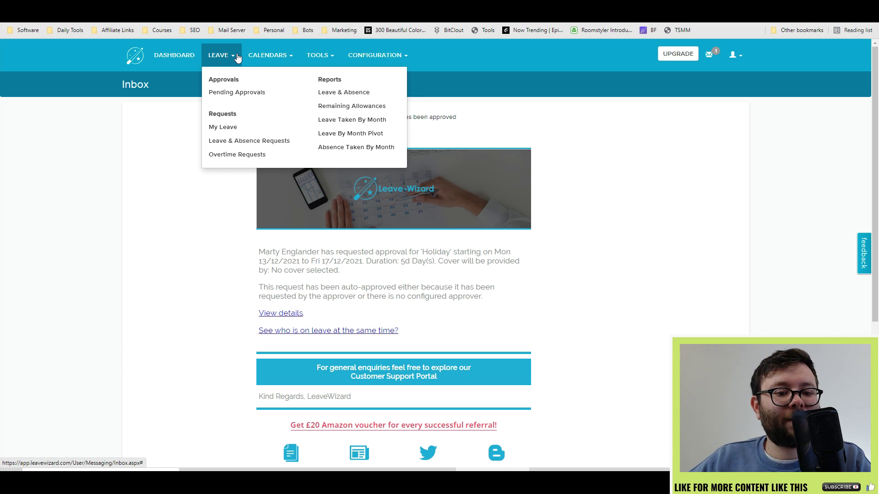
# Review the Pending Approvals list
pyautogui.click(239, 94)
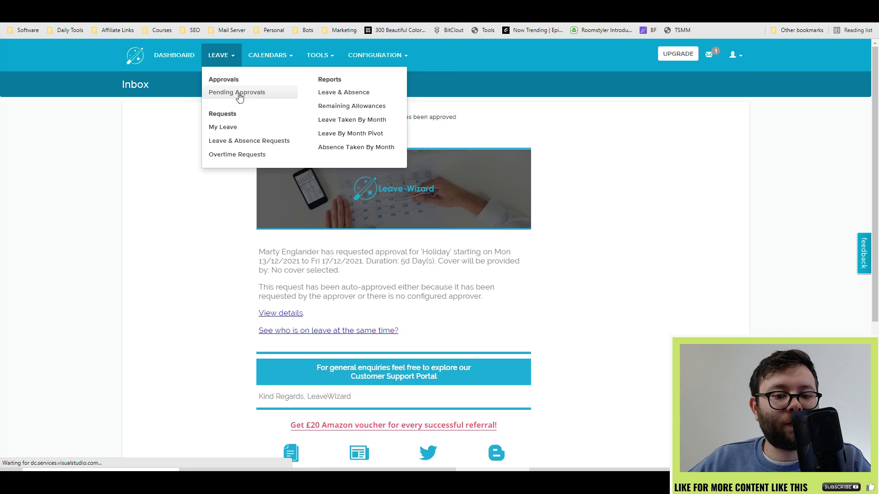
pyautogui.moveTo(320, 129); pyautogui.dragTo(104, 126)
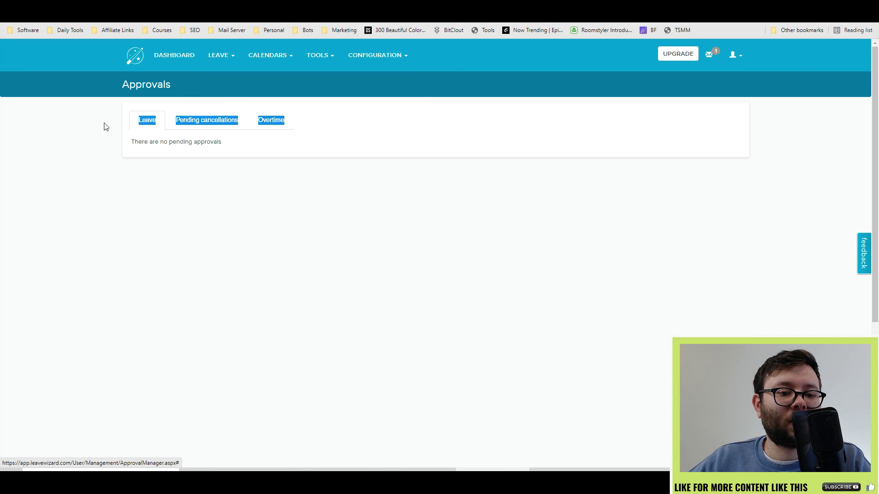
pyautogui.click(105, 124)
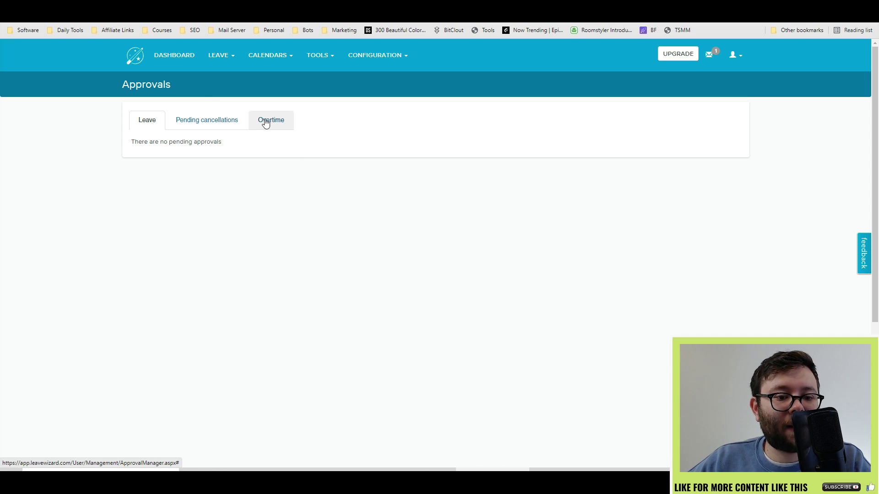
# Check My Leave's Pending, Approved, Rejected, Expired, Cancelled and Overtime lists and open the approved holiday
pyautogui.click(222, 73)
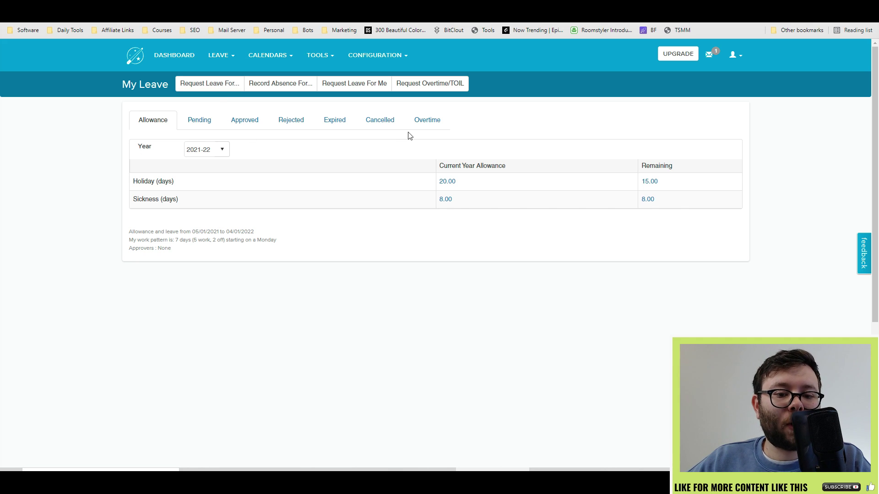
pyautogui.click(200, 121)
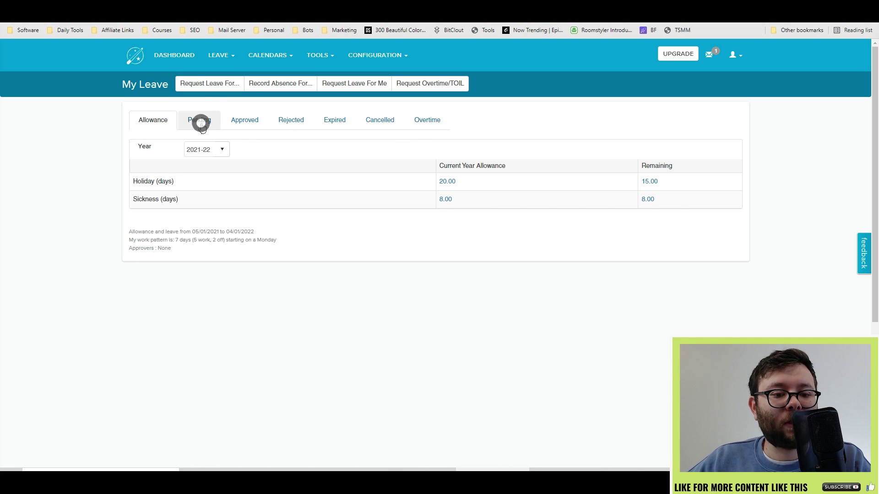
pyautogui.click(252, 125)
pyautogui.click(300, 123)
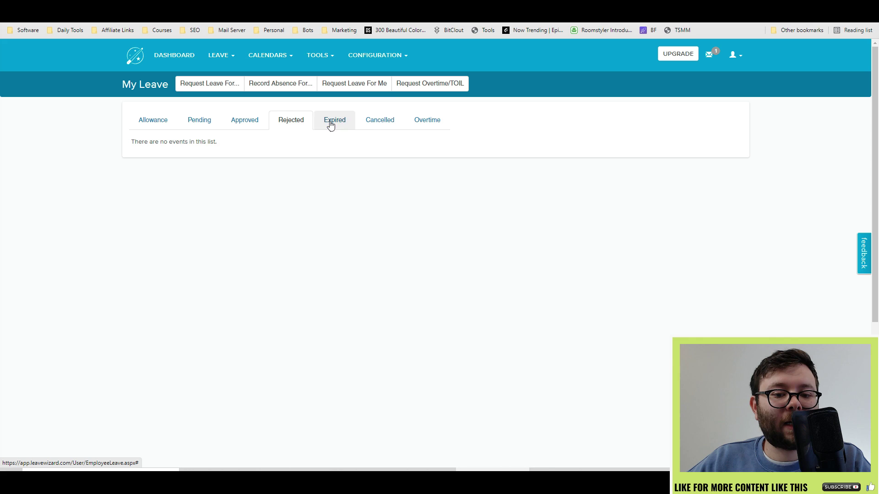
pyautogui.click(332, 122)
pyautogui.click(383, 125)
pyautogui.click(421, 125)
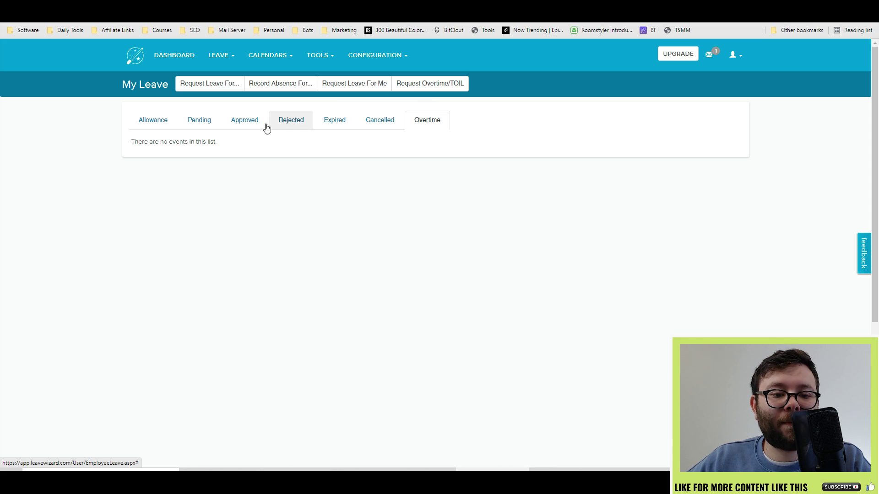
pyautogui.click(253, 124)
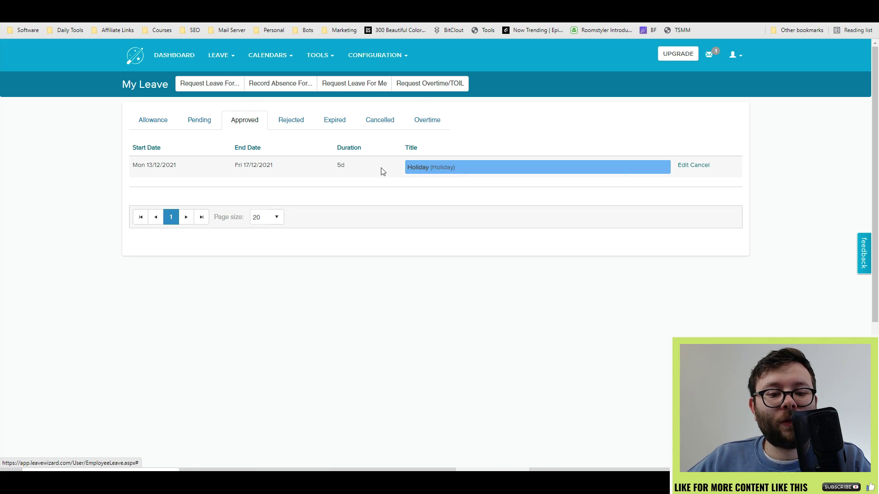
pyautogui.click(683, 166)
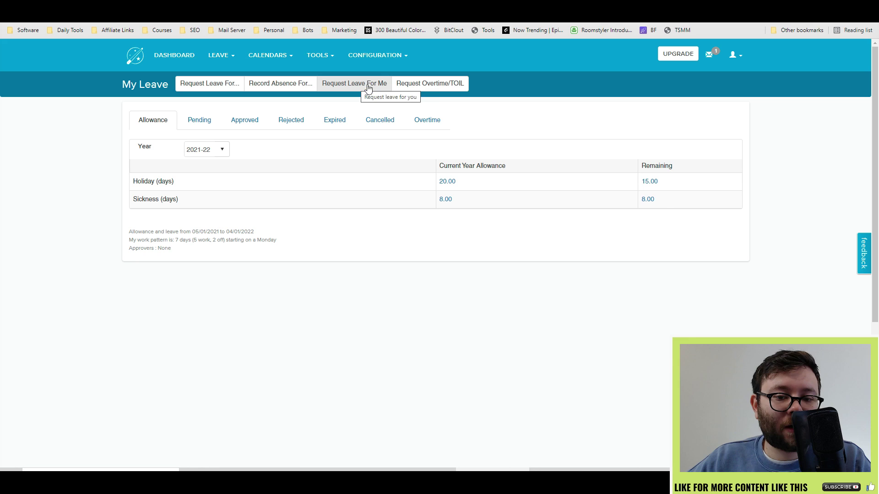
pyautogui.click(445, 88)
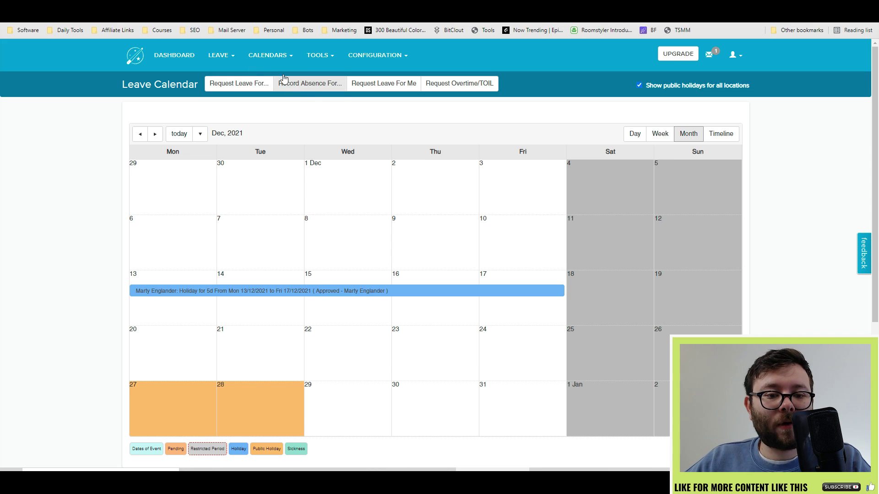
# Compare Month, Week and Day views, ending on the Timeline from 13 December 2021 to 12 January 2022
pyautogui.moveTo(269, 55)
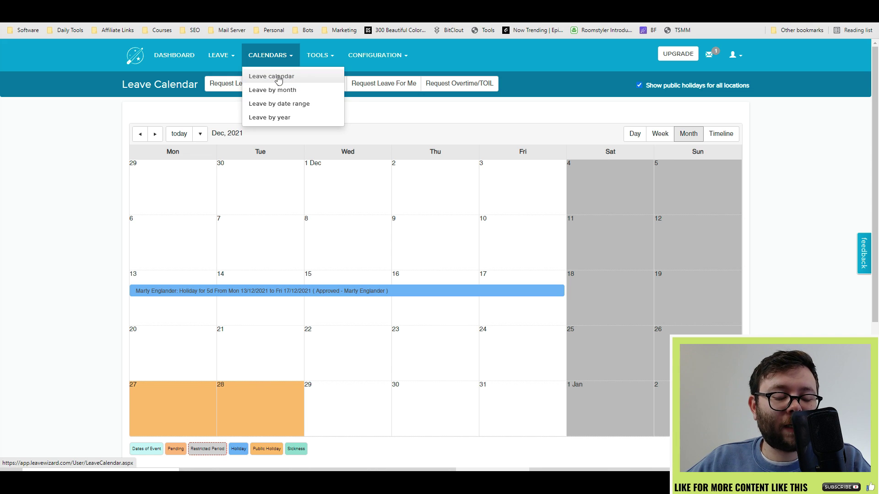
pyautogui.click(286, 118)
pyautogui.scroll(-2, 146, 321)
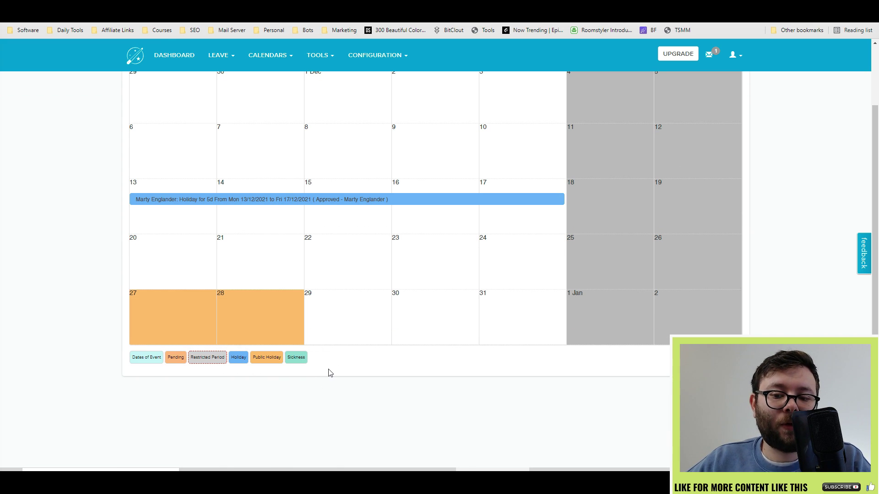
pyautogui.scroll(2, 328, 371)
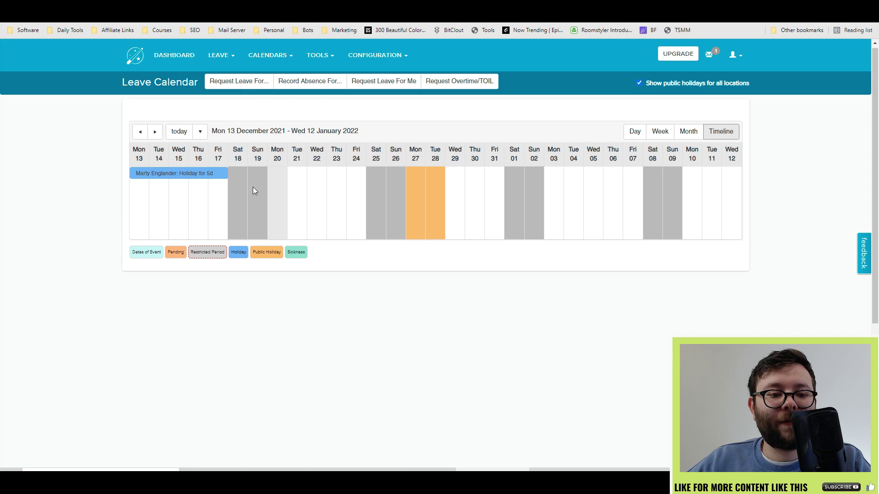
pyautogui.click(681, 138)
pyautogui.click(661, 134)
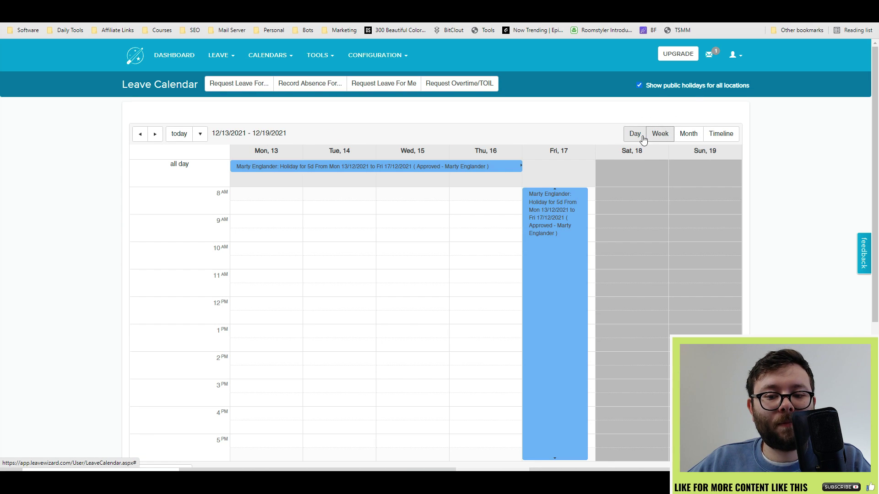
pyautogui.click(633, 137)
pyautogui.click(721, 134)
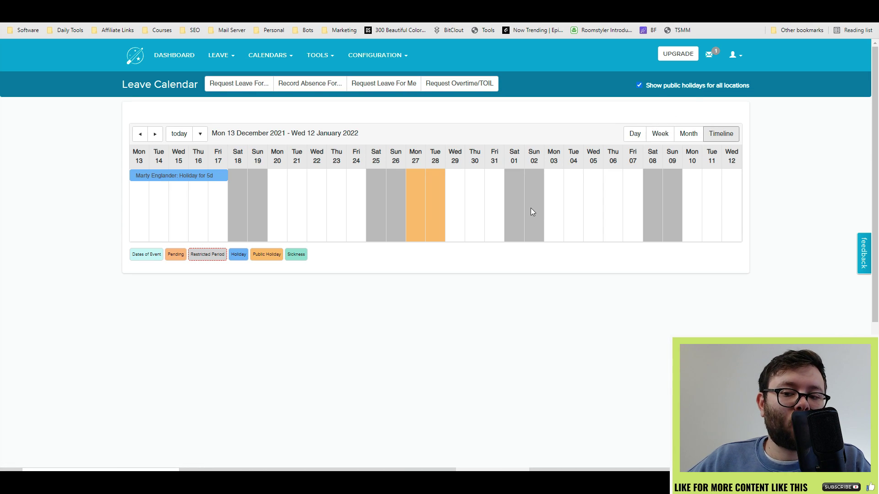
pyautogui.click(415, 211)
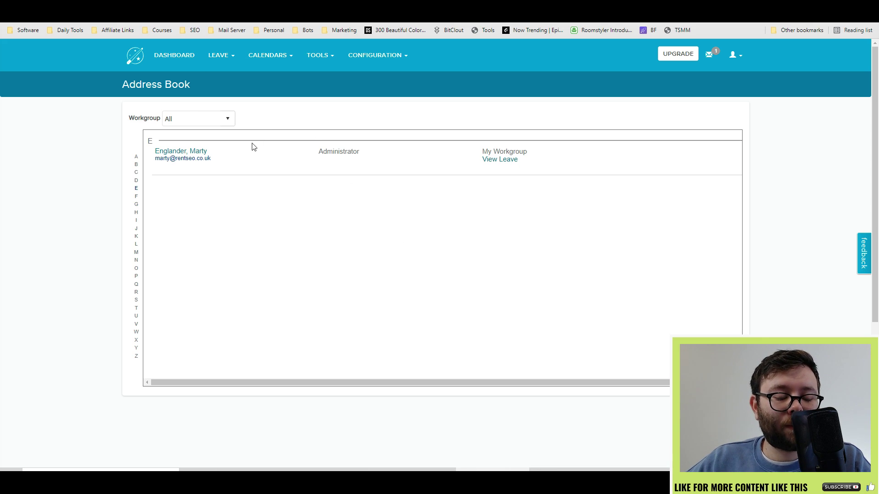
# Check the Address Book's Workgroup filter and view the employee's Leave By Year
pyautogui.click(214, 120)
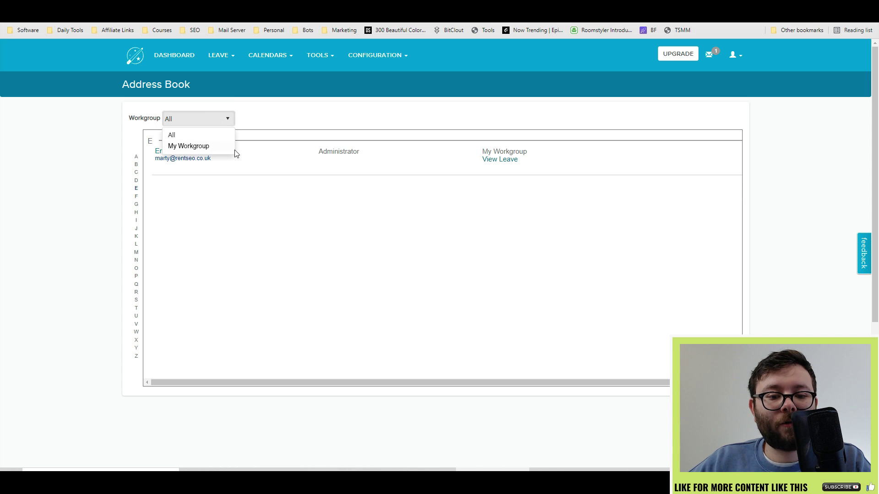
pyautogui.doubleClick(339, 152)
pyautogui.click(509, 165)
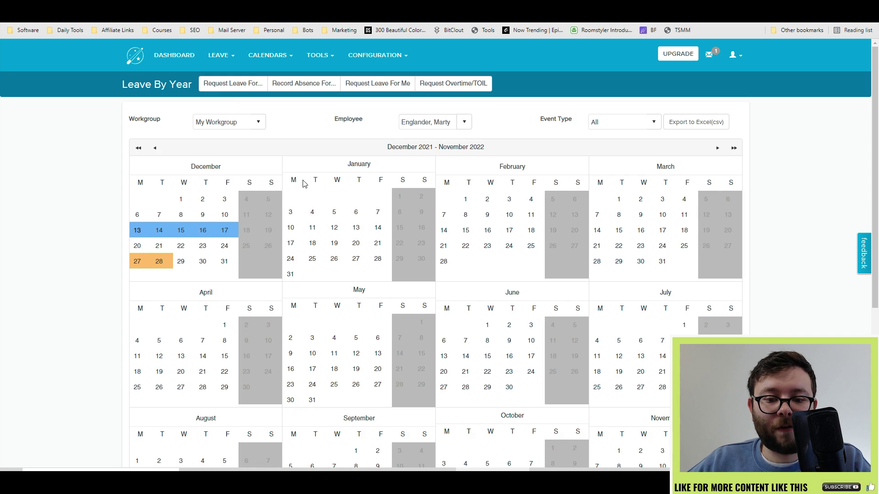
pyautogui.scroll(-5, 508, 228)
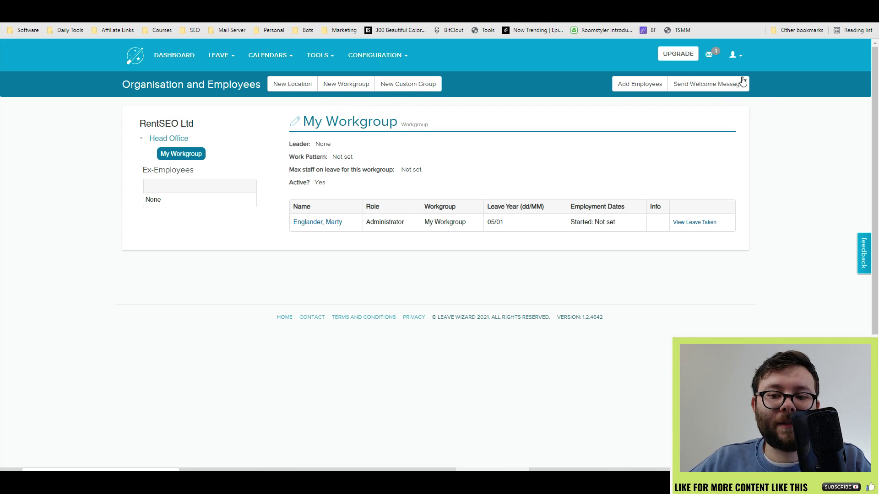
# Add an employee using their e-mail as username with the Employee role, and send the welcome email
pyautogui.click(638, 87)
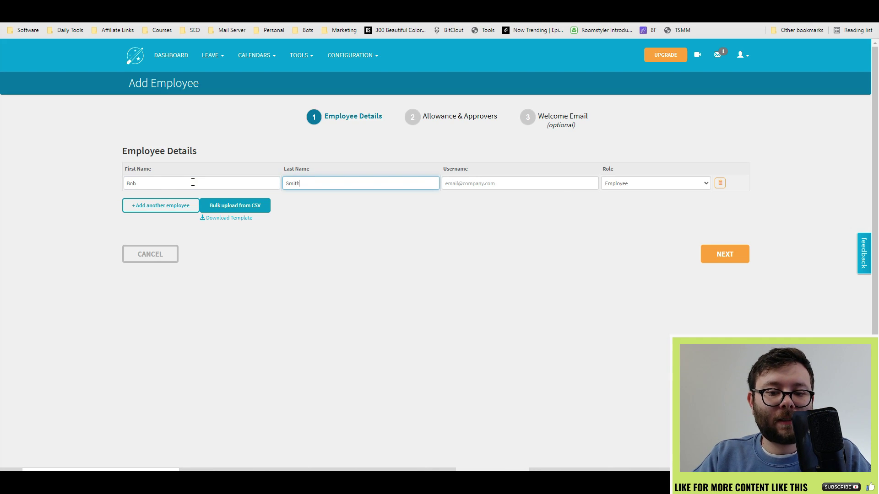
pyautogui.press('Tab')
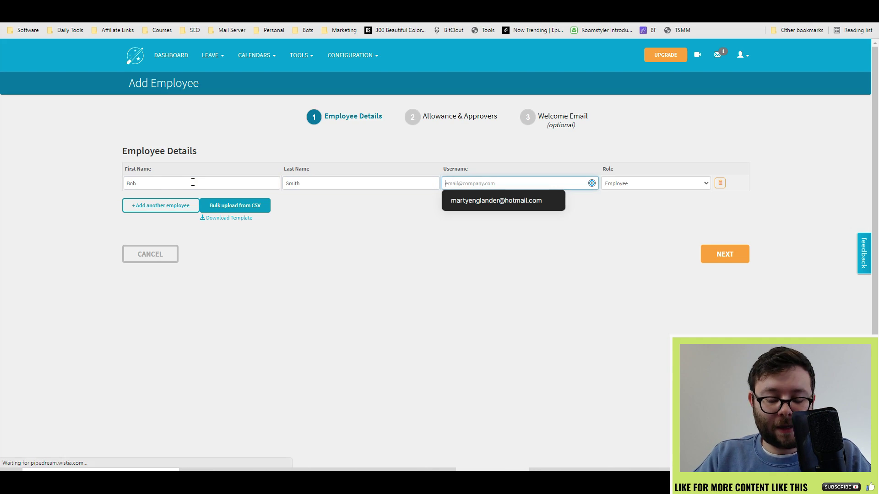
pyautogui.click(497, 196)
pyautogui.click(663, 188)
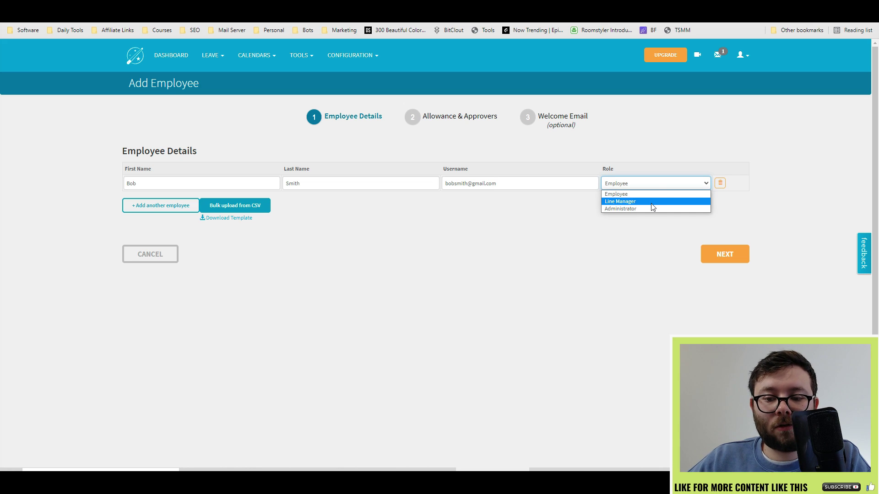
pyautogui.click(649, 192)
pyautogui.click(739, 258)
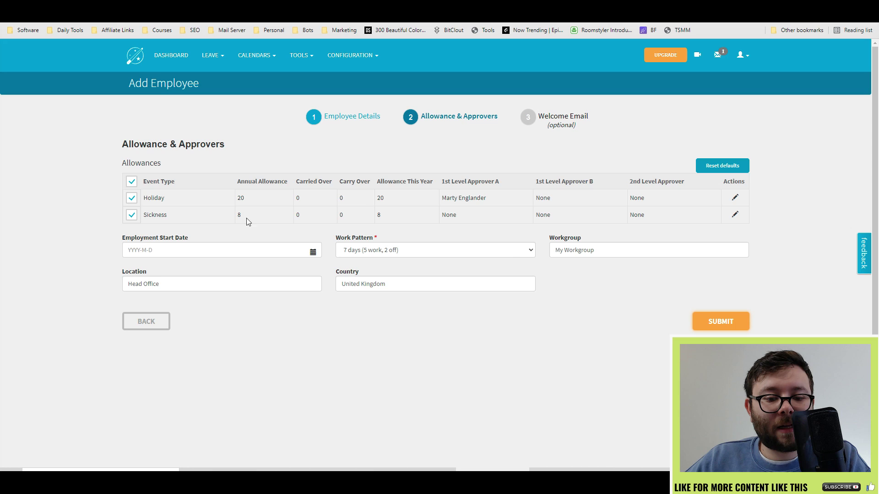
pyautogui.press('Return')
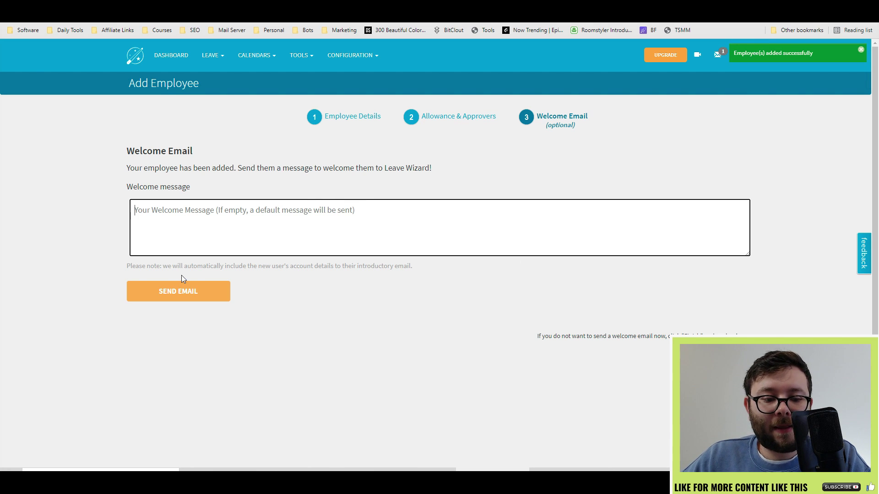
pyautogui.click(168, 289)
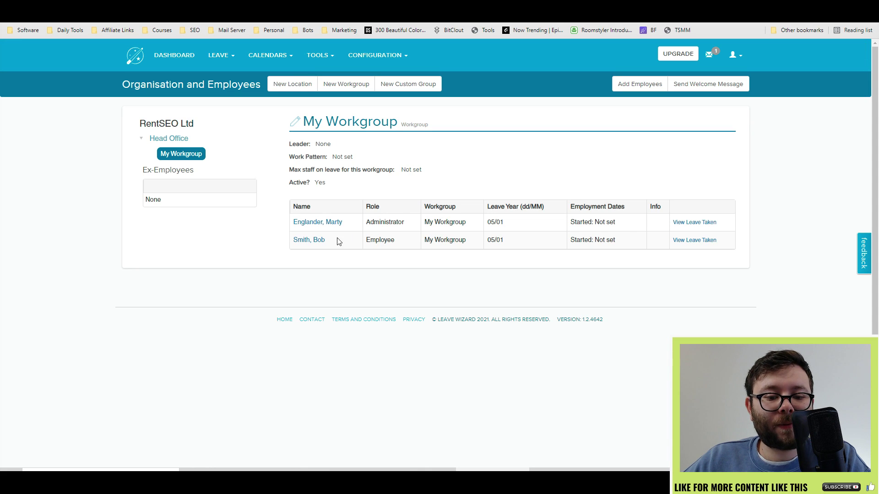
# Rename My Workgroup to Marketing Department, with the Administrator as lead and Head Office as location
pyautogui.click(294, 122)
pyautogui.moveTo(166, 146); pyautogui.dragTo(245, 147)
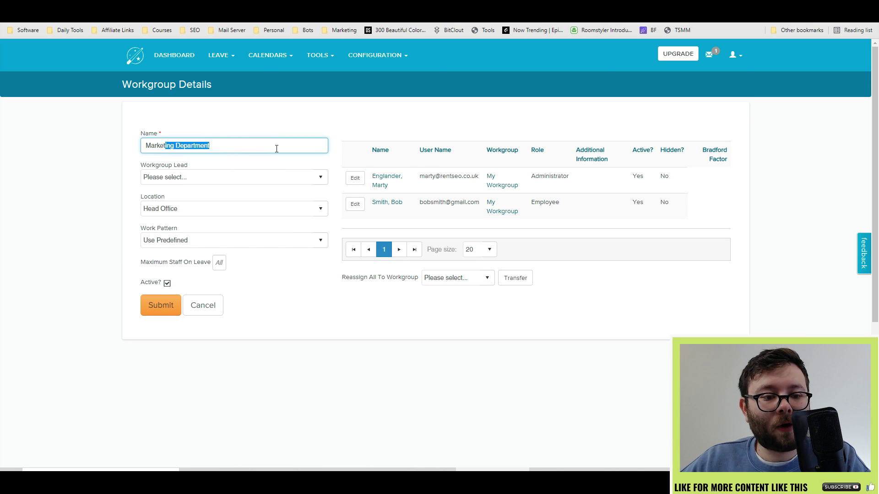
pyautogui.click(165, 144)
pyautogui.click(196, 145)
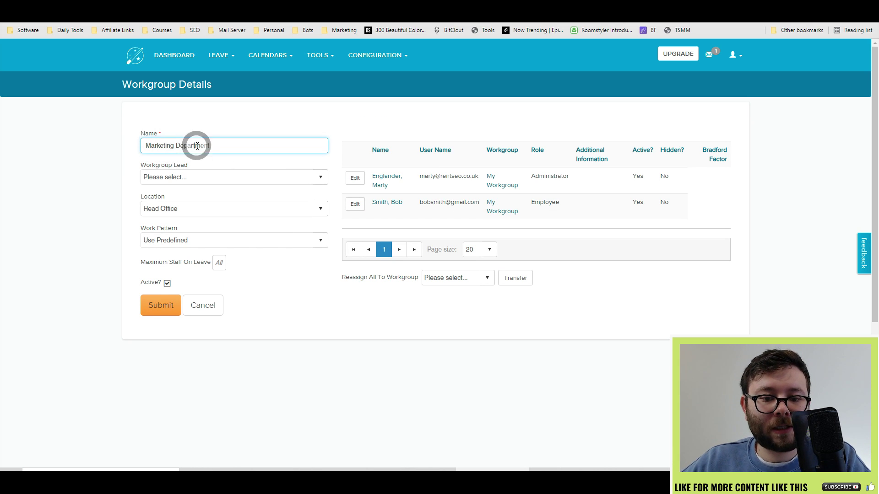
pyautogui.click(271, 178)
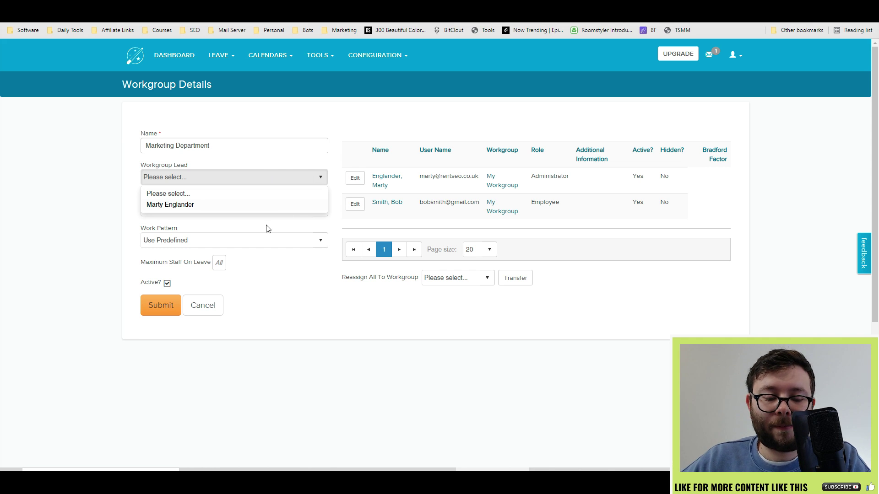
pyautogui.click(284, 205)
pyautogui.click(251, 210)
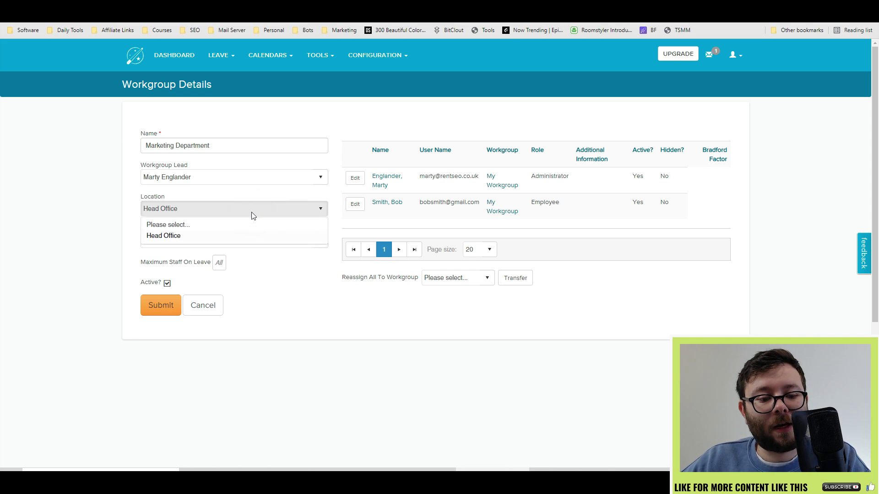
pyautogui.click(247, 241)
pyautogui.click(197, 245)
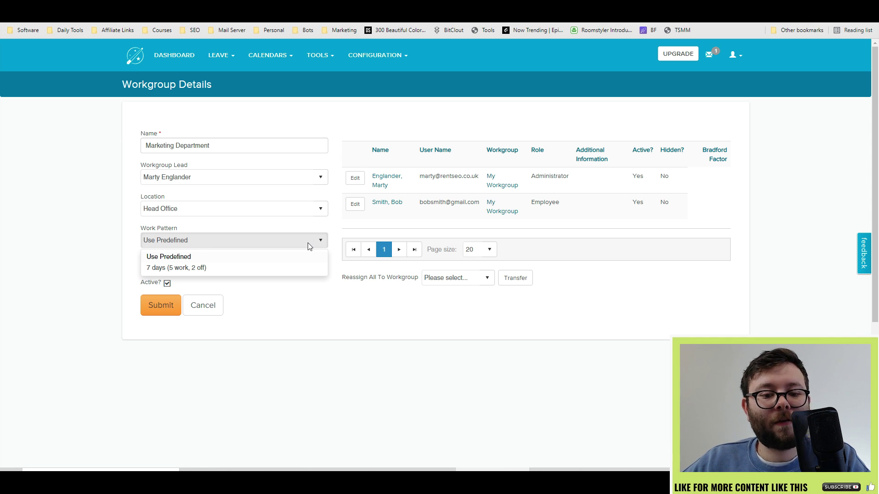
pyautogui.click(160, 305)
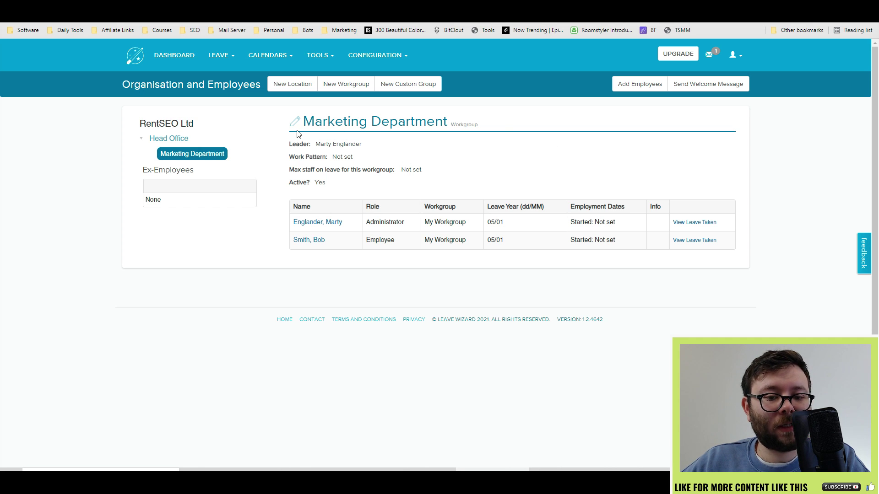
# Add a location named Manchester, city Manchester, using the 7 days (5 work, 2 off) work pattern
pyautogui.click(296, 87)
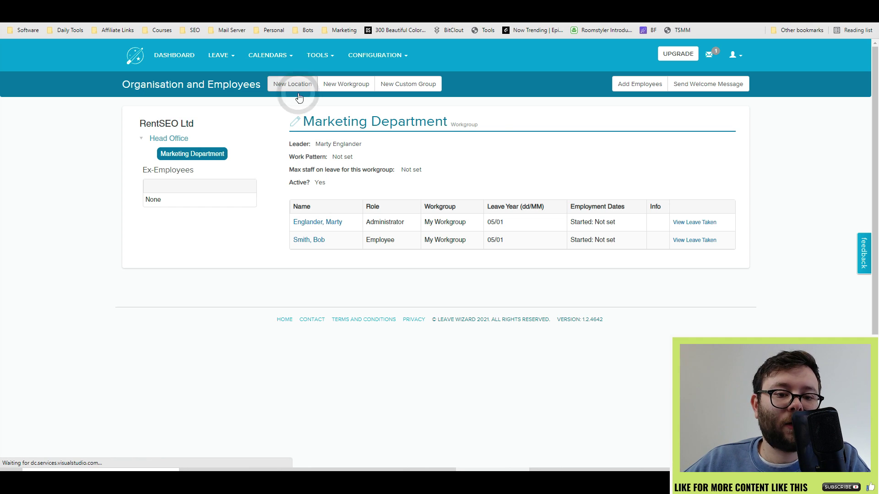
pyautogui.click(357, 136)
pyautogui.write('Manche')
pyautogui.press('Tab')
pyautogui.write('Manchester')
pyautogui.click(376, 221)
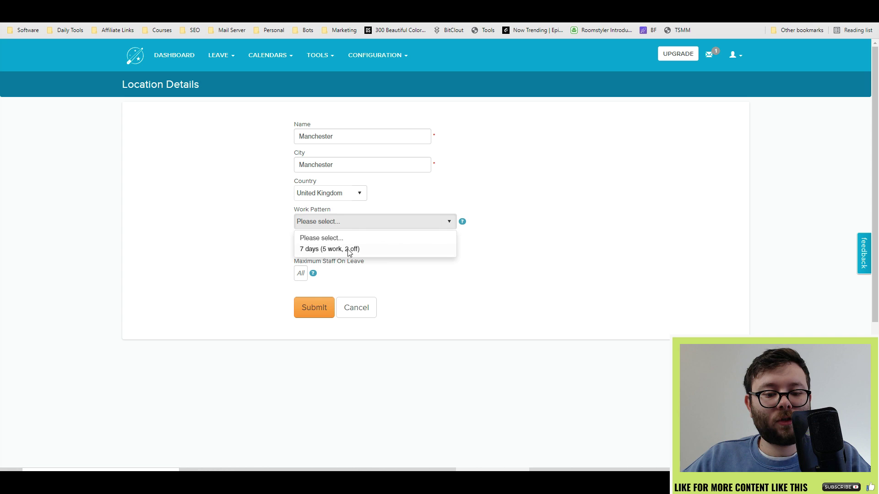
pyautogui.click(352, 251)
pyautogui.click(318, 308)
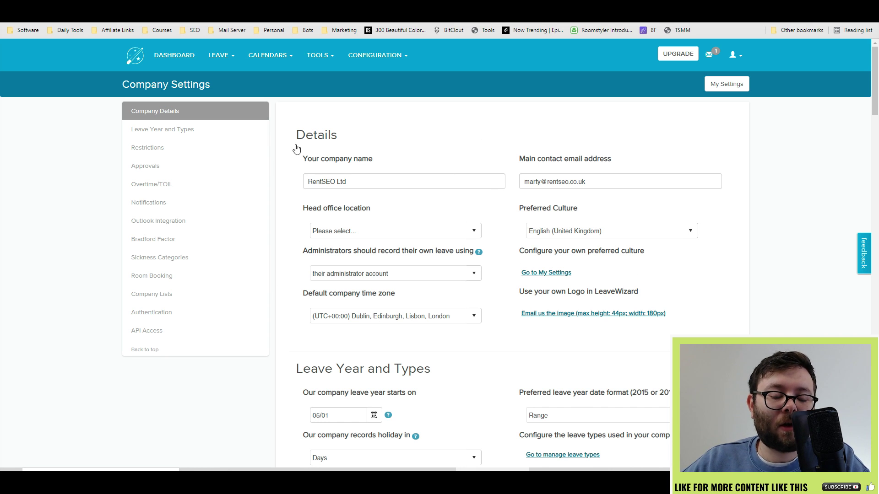
pyautogui.scroll(-3, 694, 204)
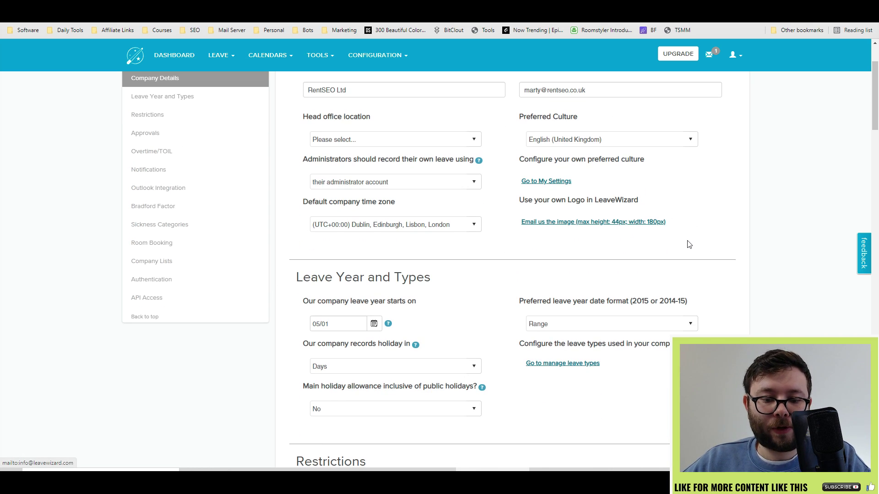
pyautogui.scroll(3, 689, 244)
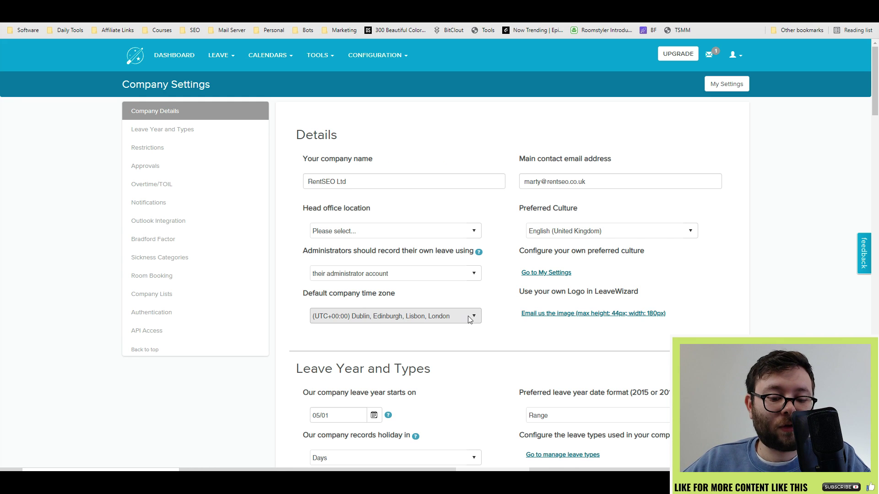
pyautogui.scroll(-3, 470, 319)
pyautogui.scroll(-2, 722, 239)
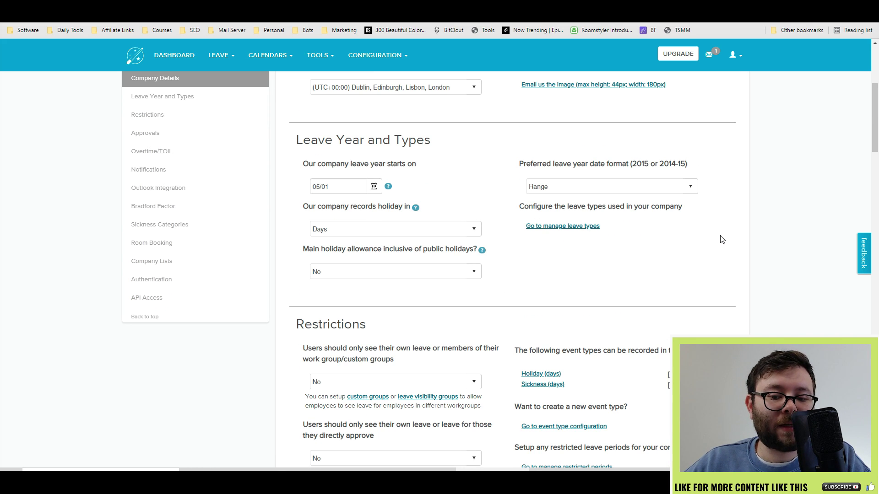
pyautogui.scroll(-15, 547, 275)
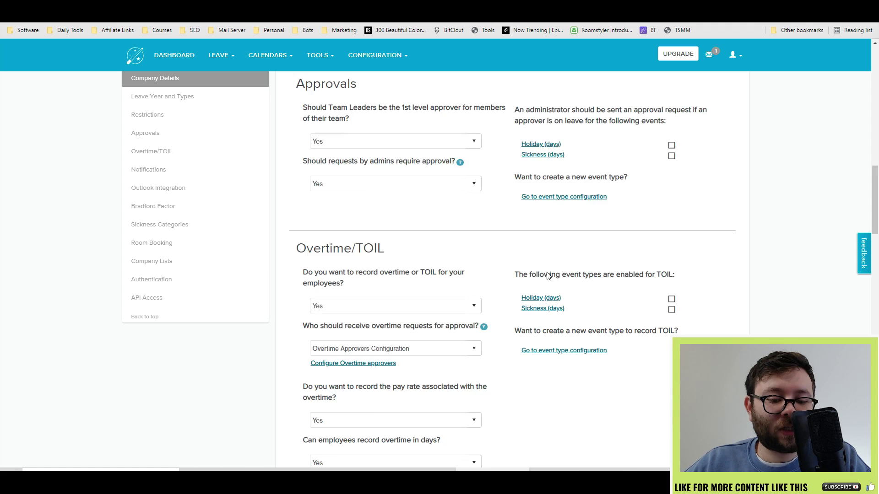
pyautogui.scroll(-6, 548, 275)
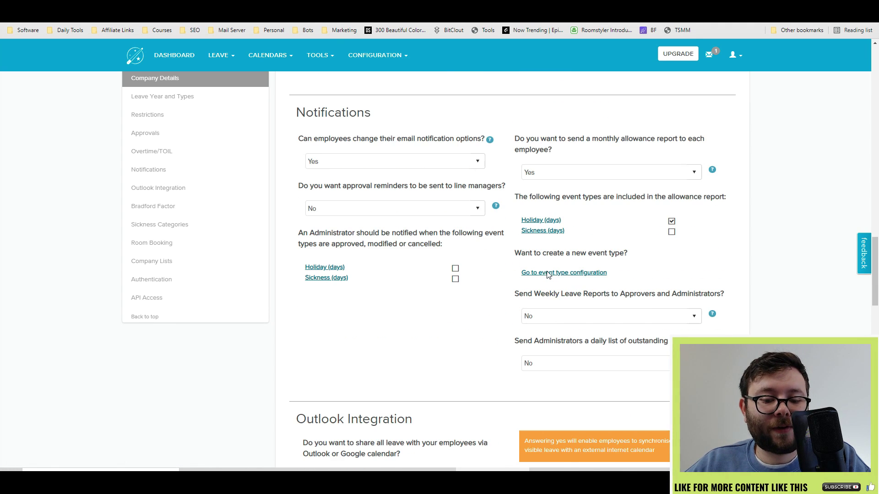
pyautogui.scroll(-5, 514, 281)
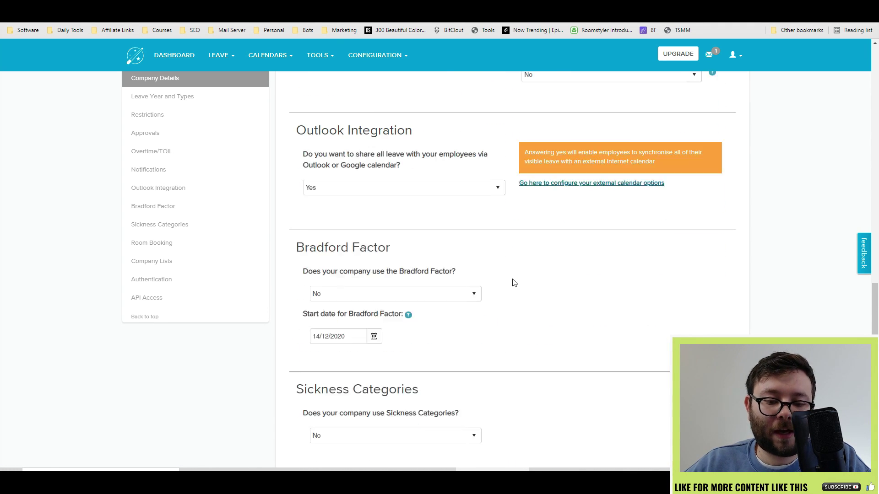
pyautogui.click(153, 206)
pyautogui.click(150, 242)
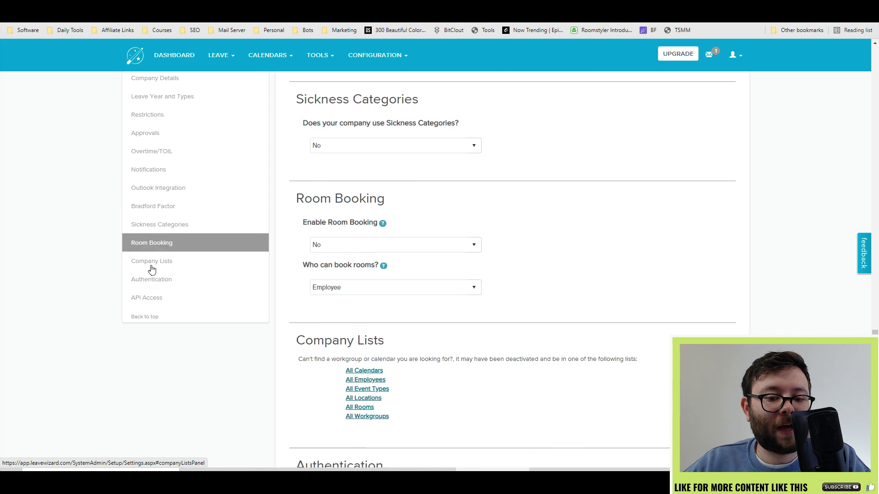
pyautogui.click(137, 261)
pyautogui.click(376, 55)
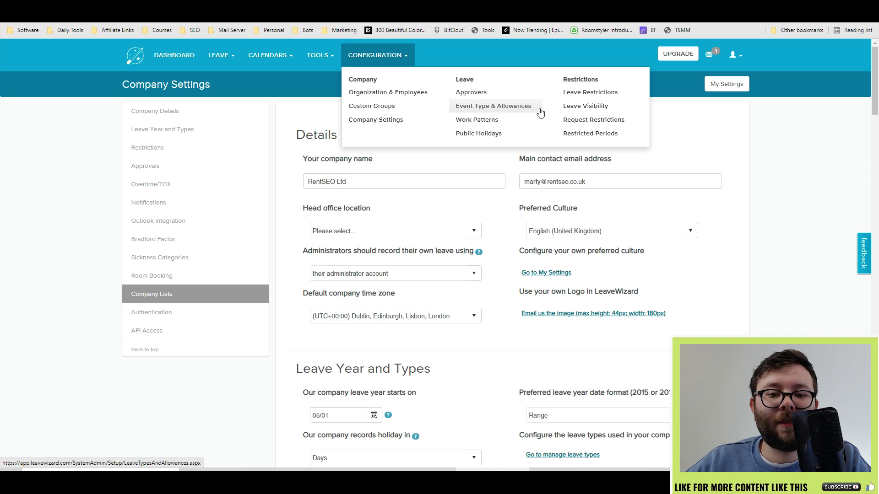
# Start a new leave visibility group named 067, visible to the new employee
pyautogui.click(585, 106)
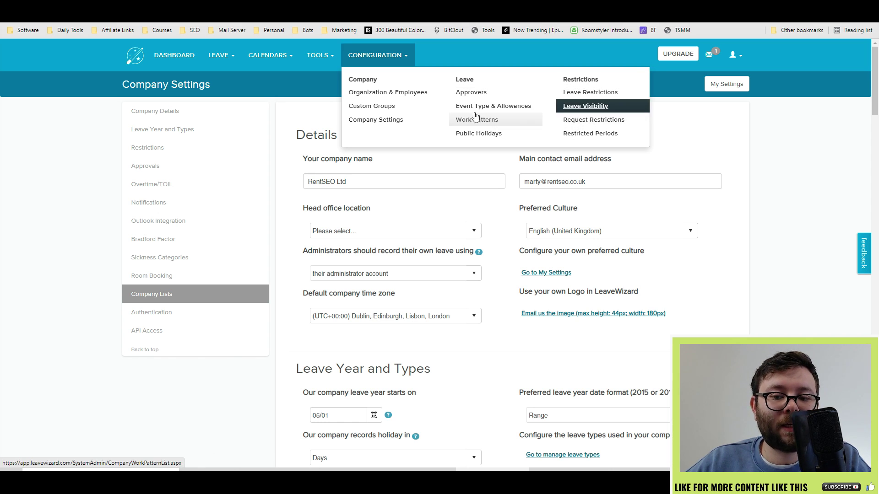
pyautogui.click(180, 151)
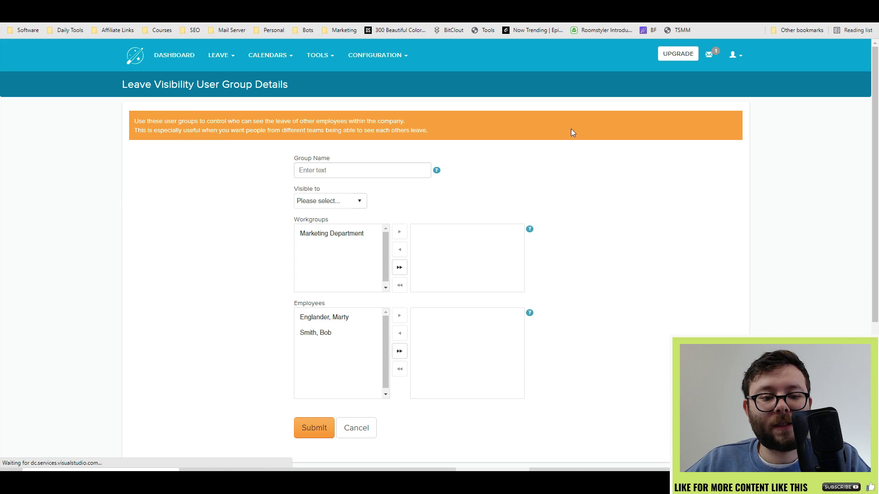
pyautogui.click(400, 168)
pyautogui.write('067')
pyautogui.click(357, 197)
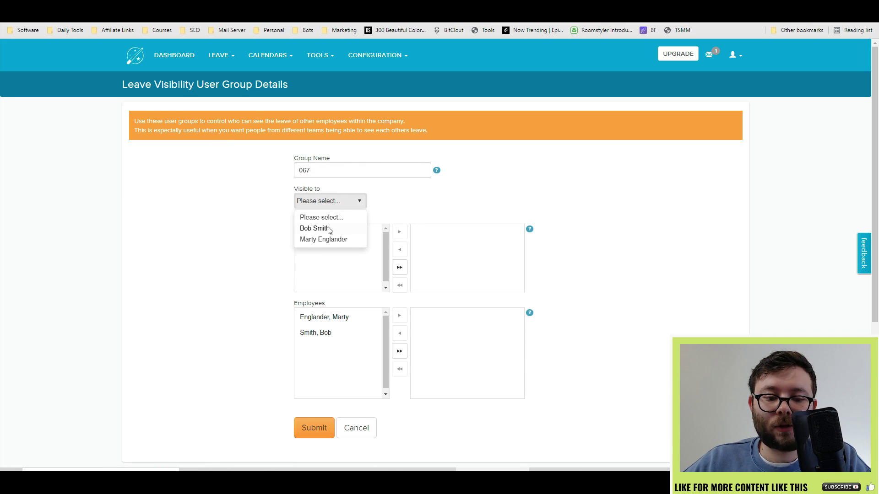
pyautogui.click(329, 228)
# Add the Marketing Department workgroup and all employees to group 067, then save it
pyautogui.click(332, 234)
pyautogui.click(399, 233)
pyautogui.click(343, 317)
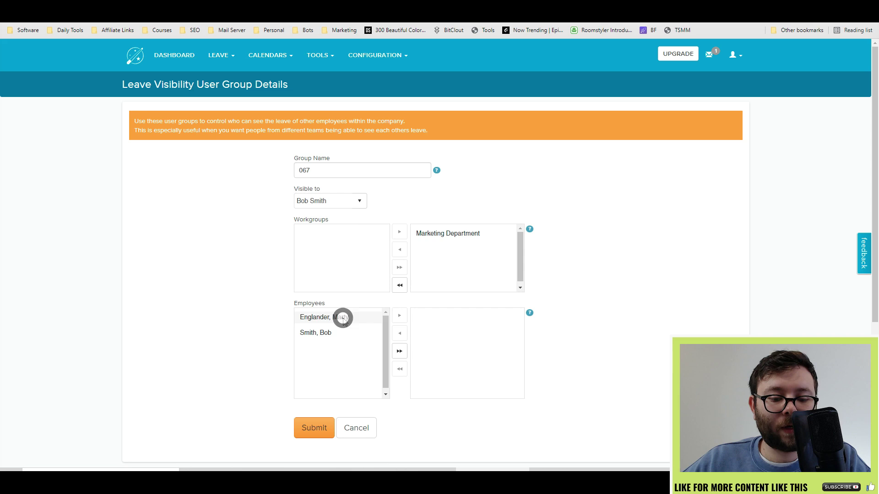
pyautogui.click(399, 351)
pyautogui.click(314, 428)
pyautogui.moveTo(281, 204); pyautogui.dragTo(421, 204)
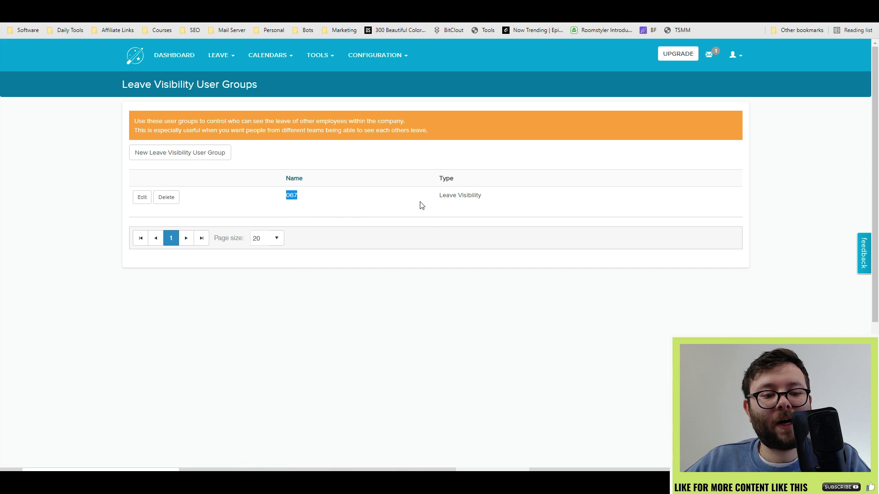
pyautogui.click(373, 195)
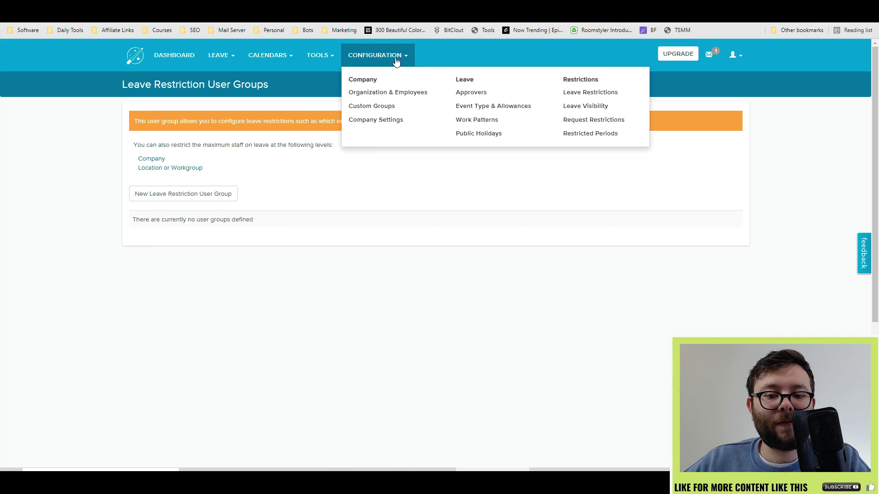
# Bring up the Configuration menu again over the empty Leave Restriction User Groups page
pyautogui.moveTo(380, 58)
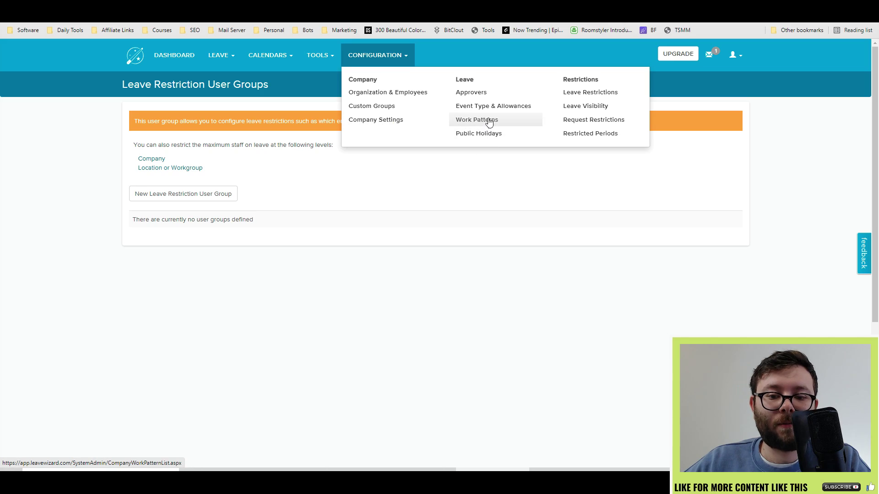